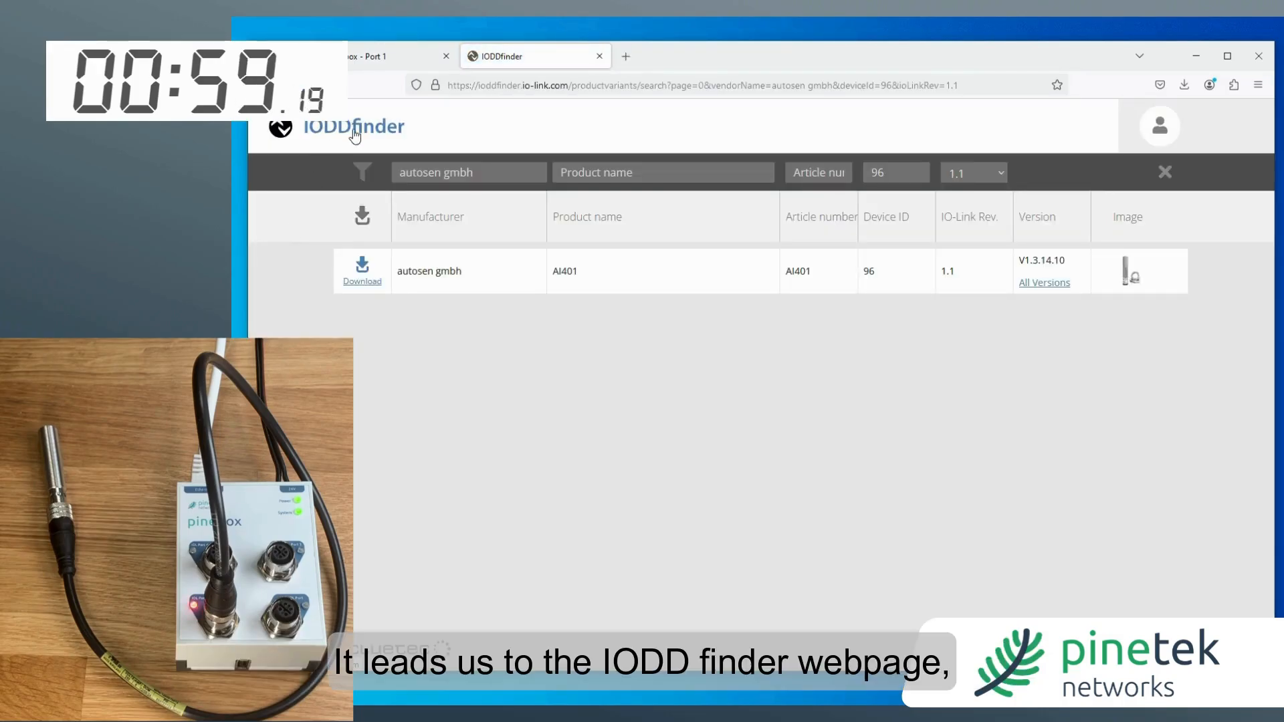
click(361, 271)
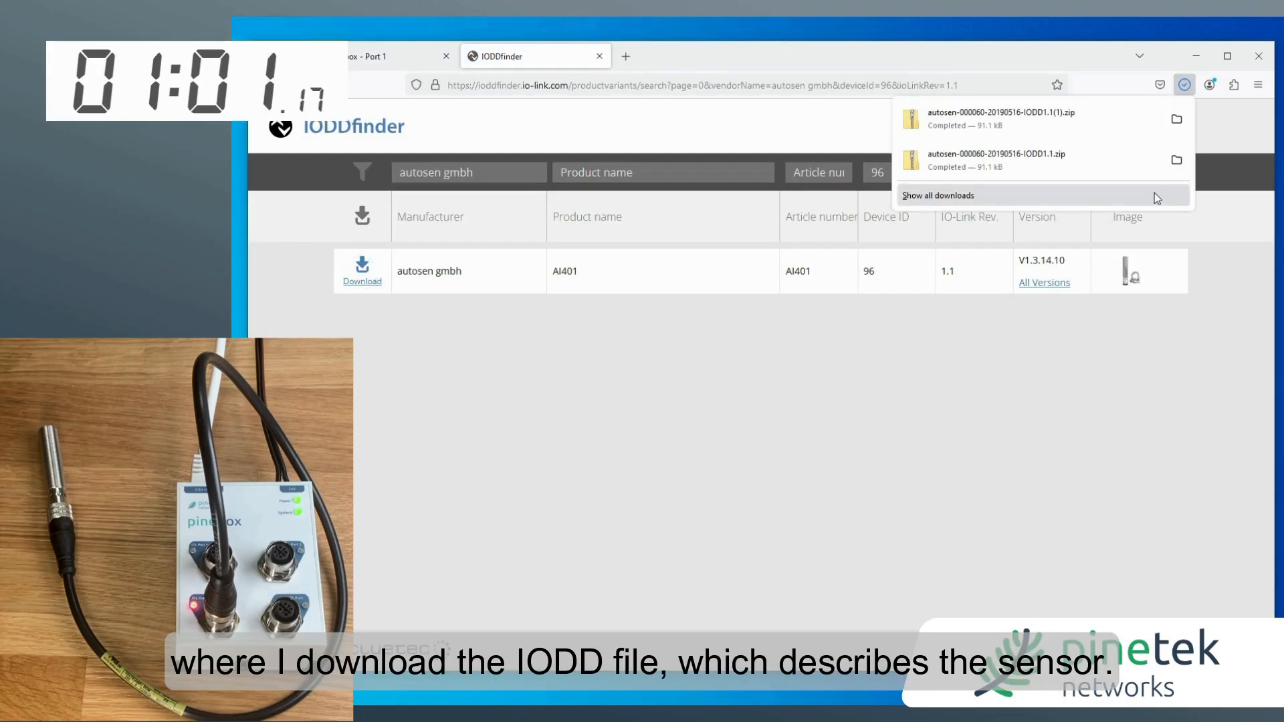
click(352, 55)
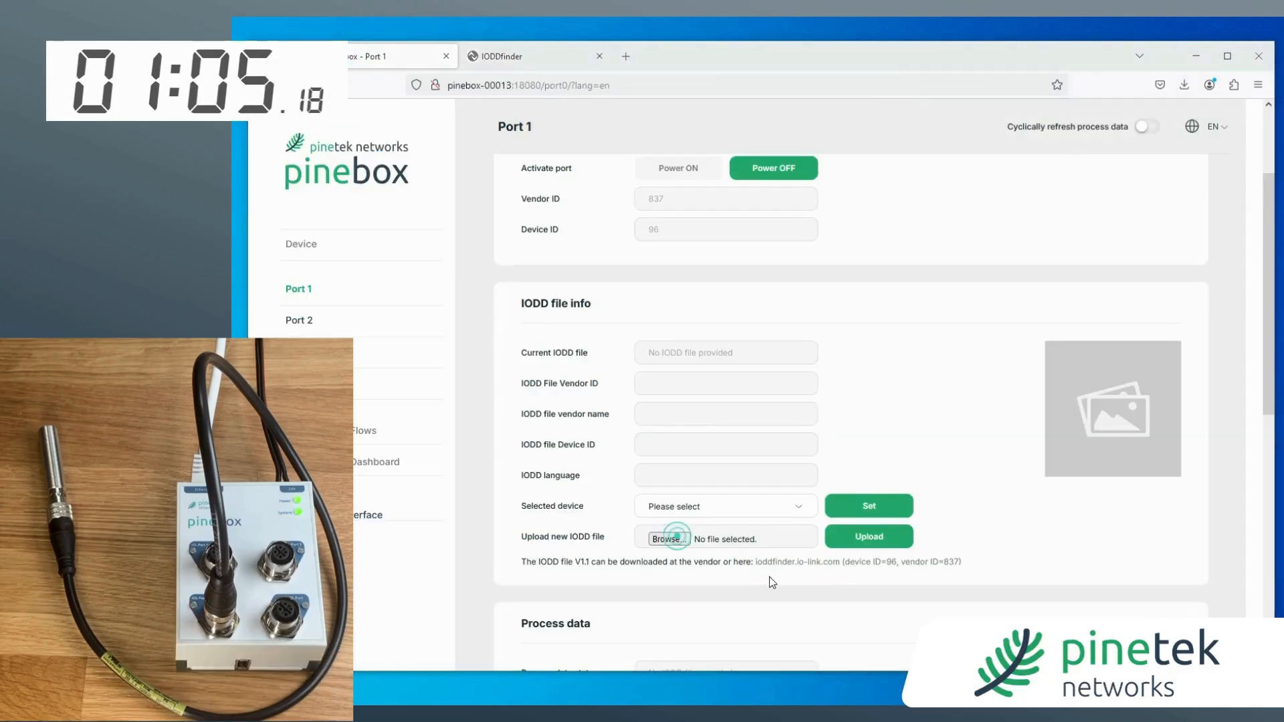
click(667, 538)
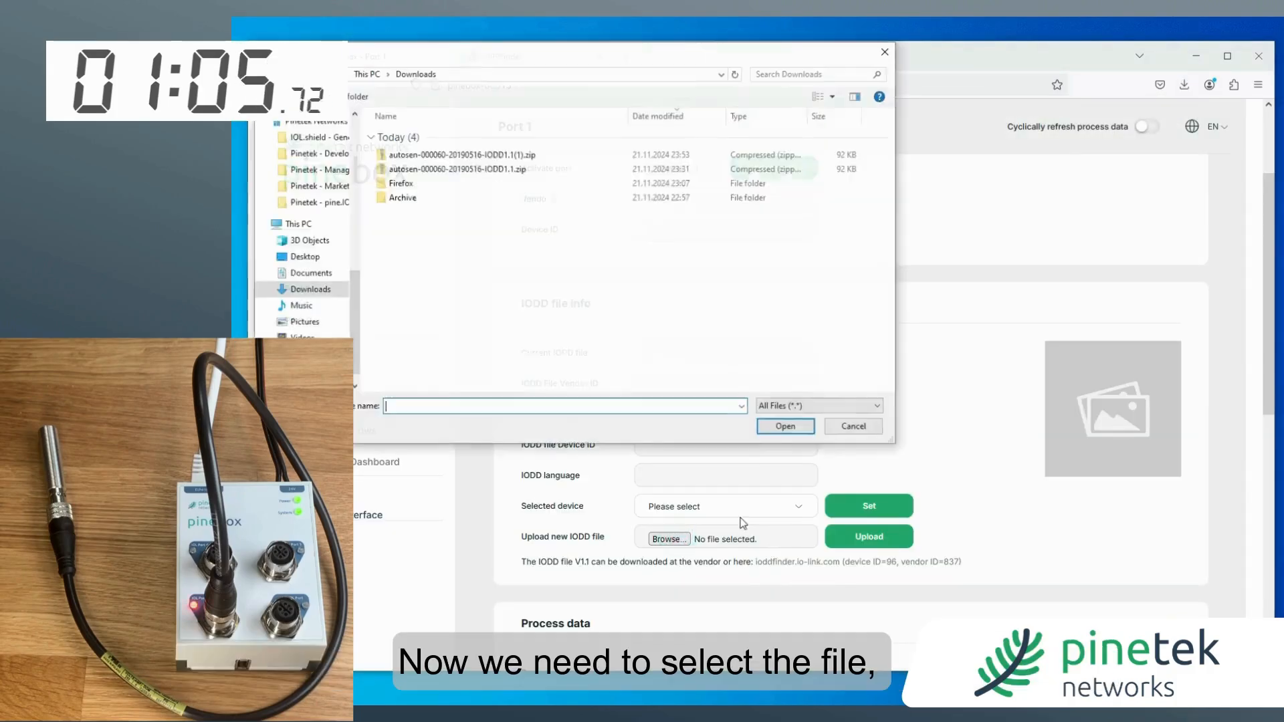
double_click(463, 168)
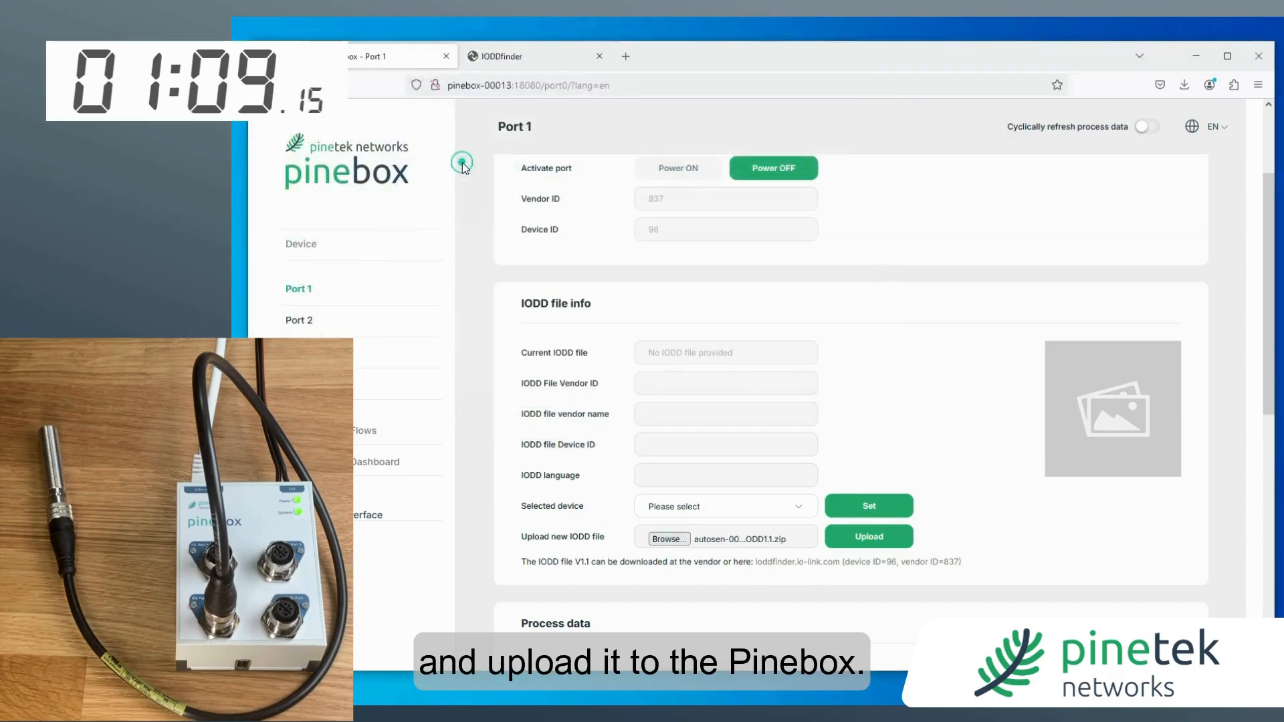
click(868, 543)
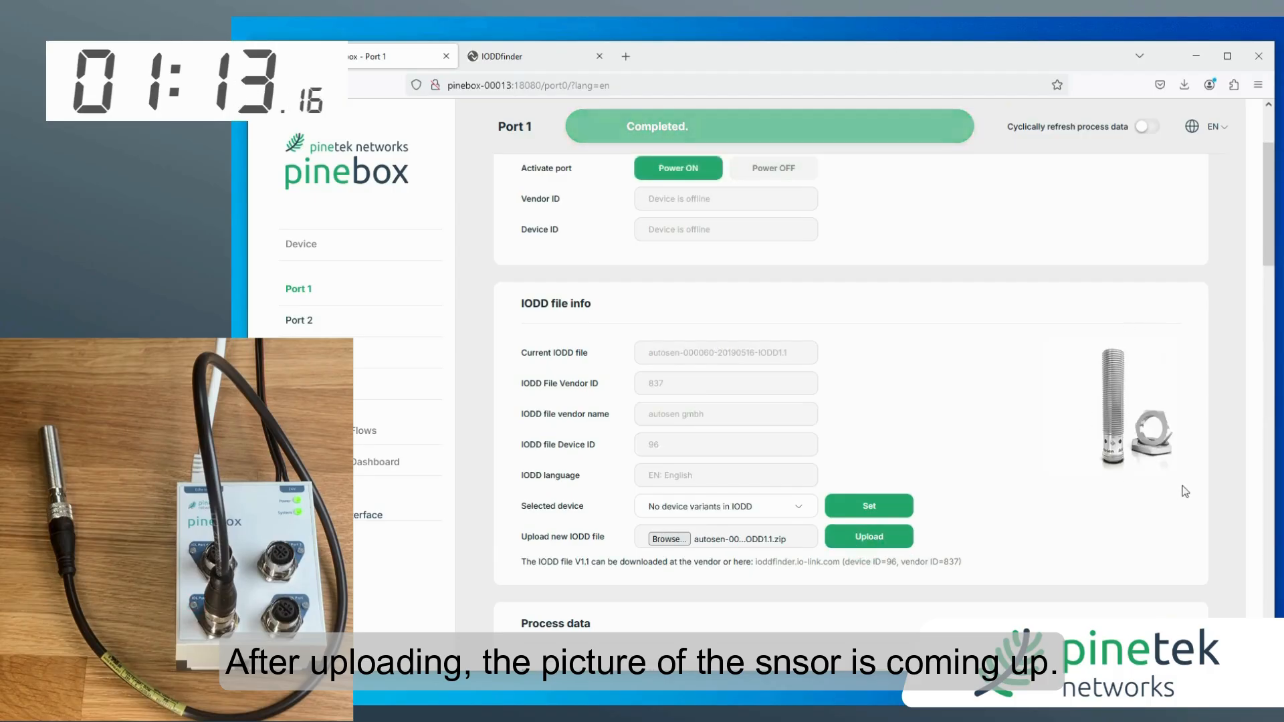
Step: Switch the power of Port 1 back on
scroll(981, 452, down, 3)
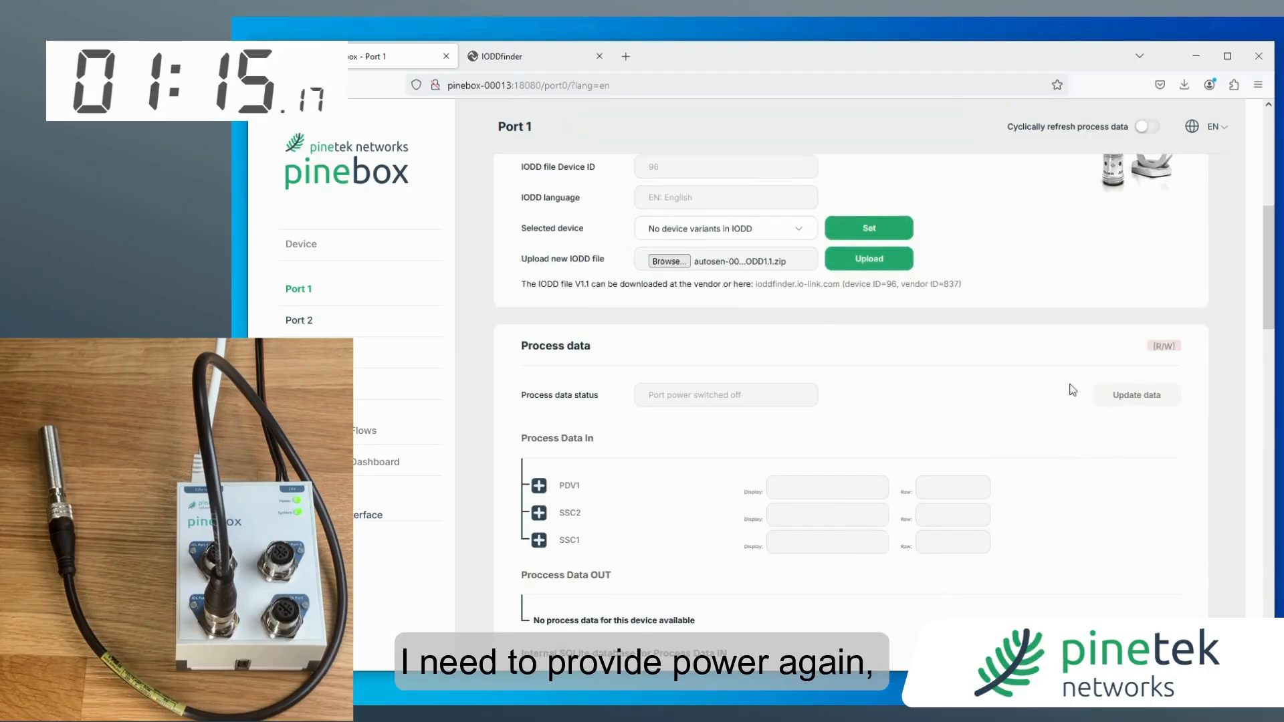
scroll(795, 345, up, 5)
click(689, 309)
Step: Update the Port 1 process data and examine the details of the PDV1 value
scroll(1153, 486, down, 5)
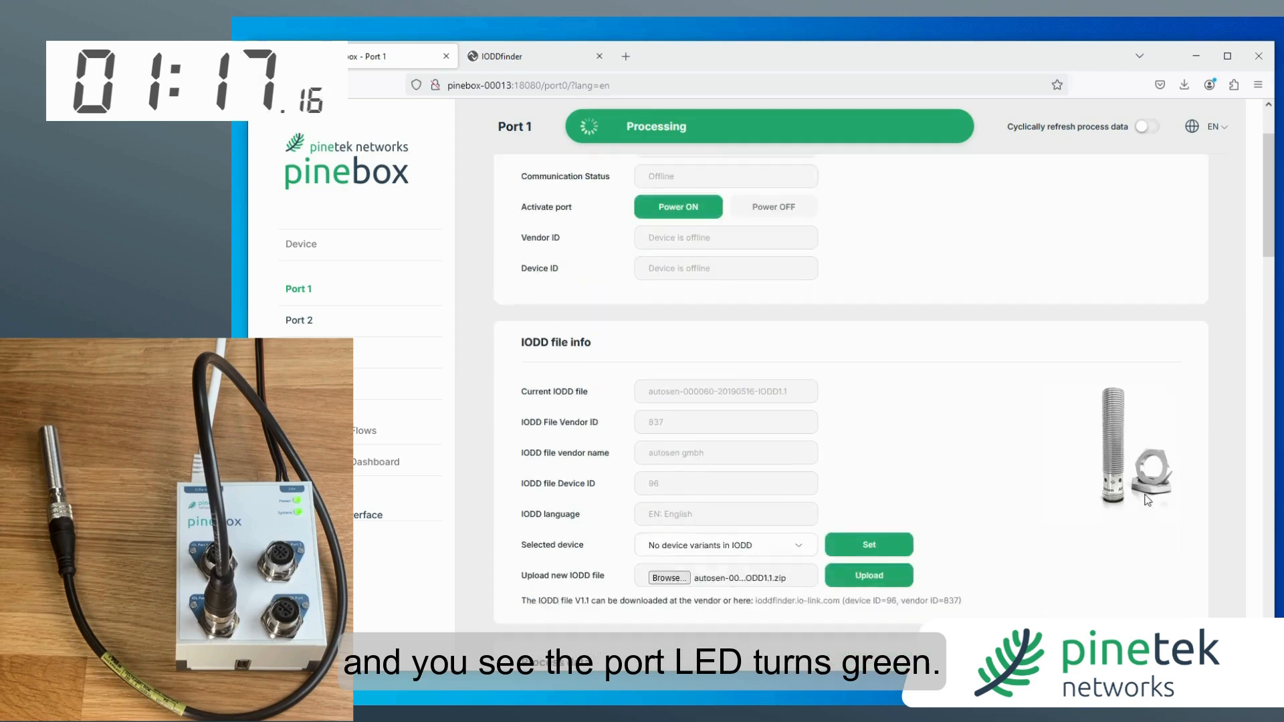
click(1130, 395)
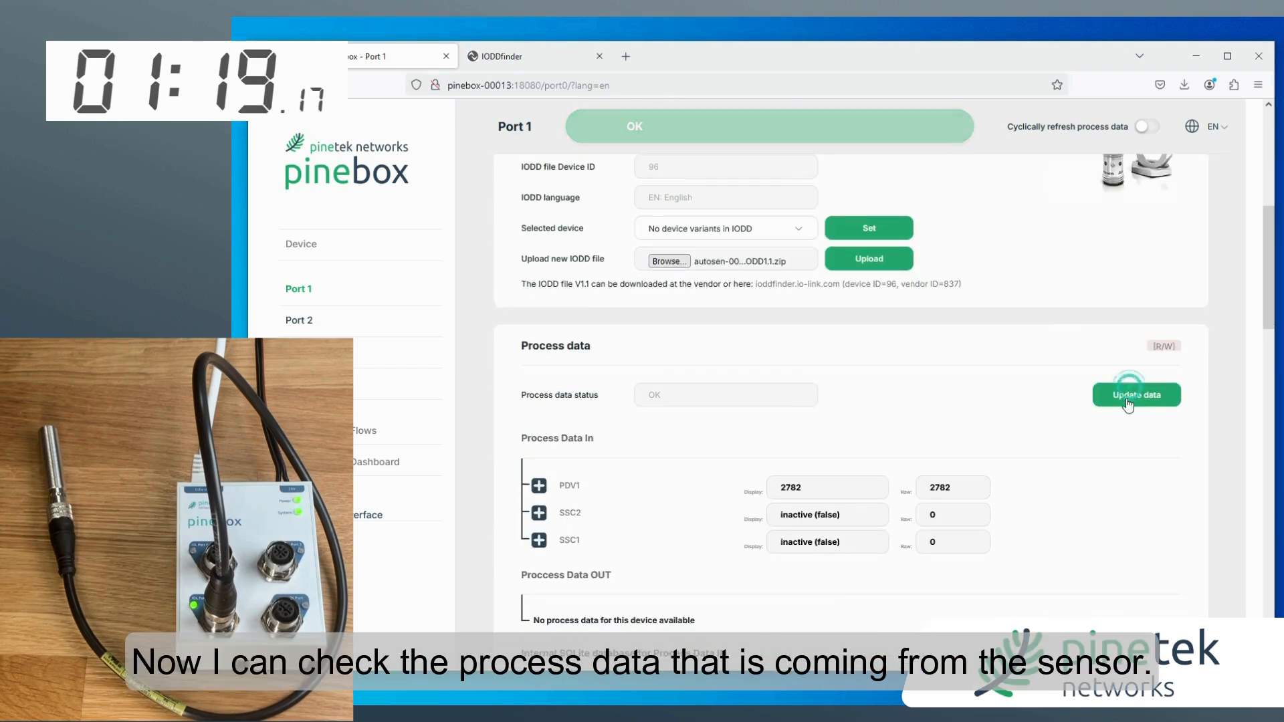
click(539, 485)
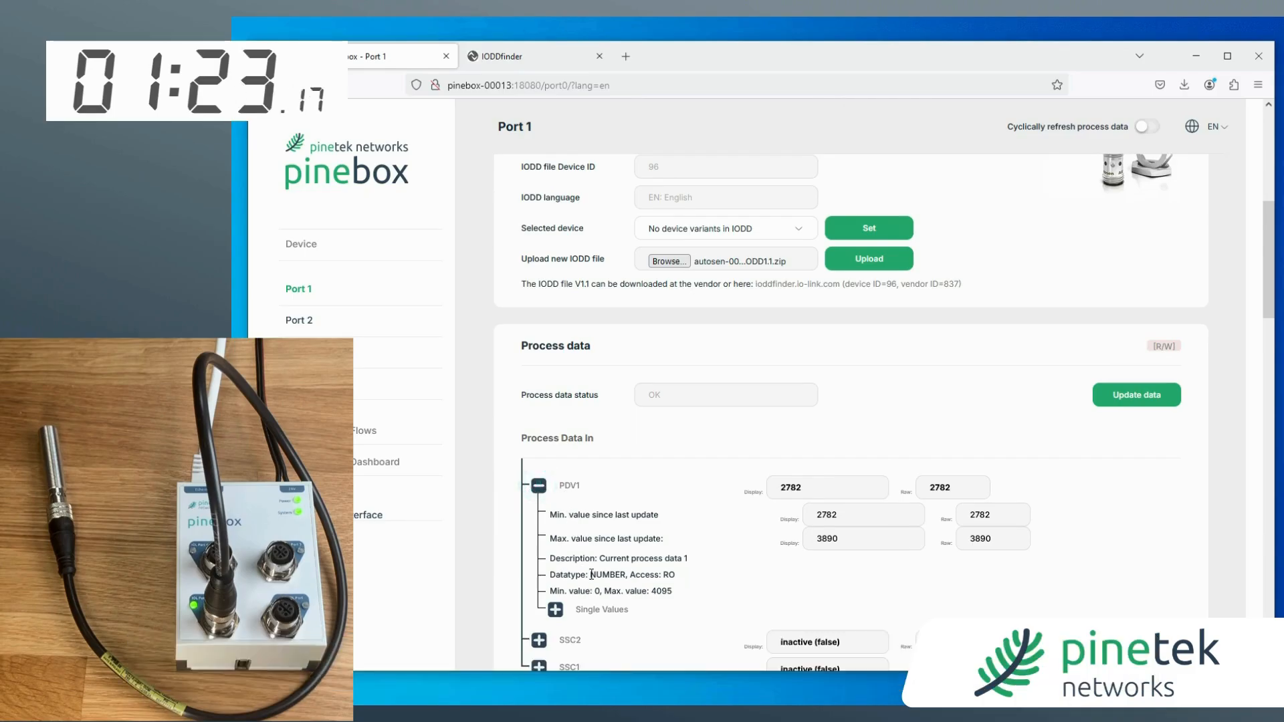
click(544, 496)
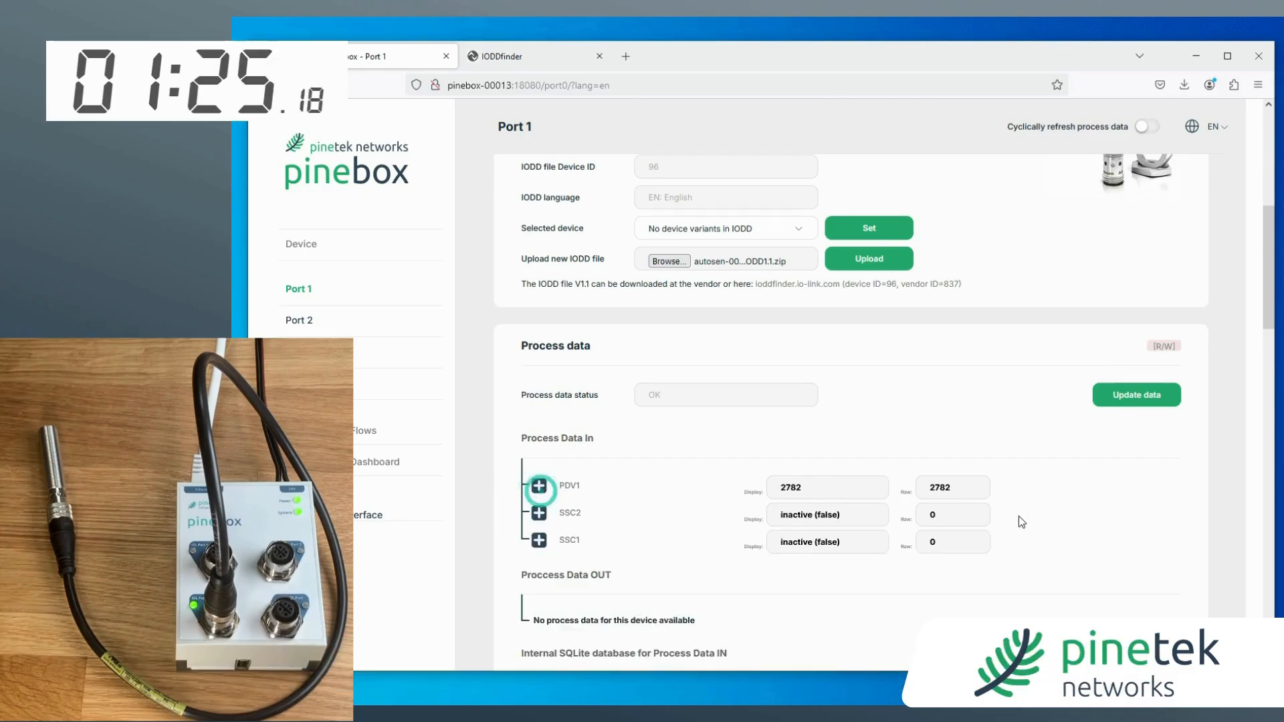
Step: Read the Vendor Name parameter from the sensor's identification data
scroll(1017, 514, down, 4)
scroll(1013, 510, down, 1)
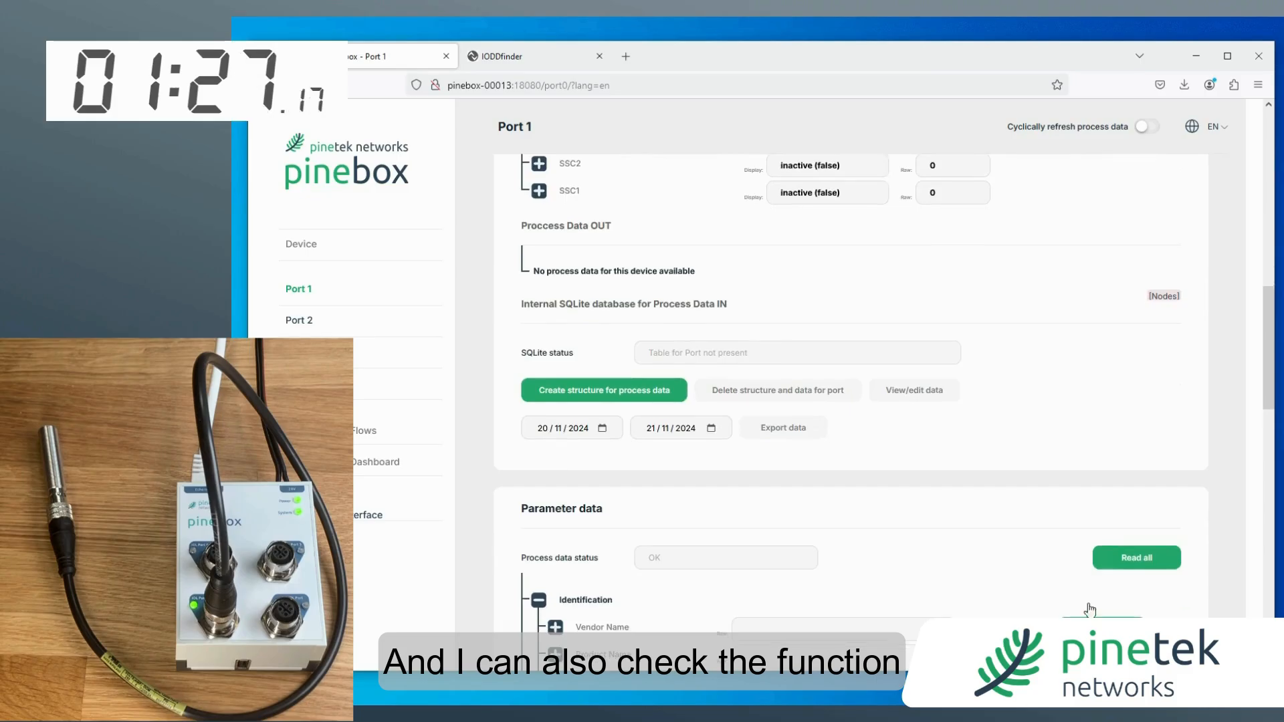
scroll(1082, 507, down, 2)
click(1084, 502)
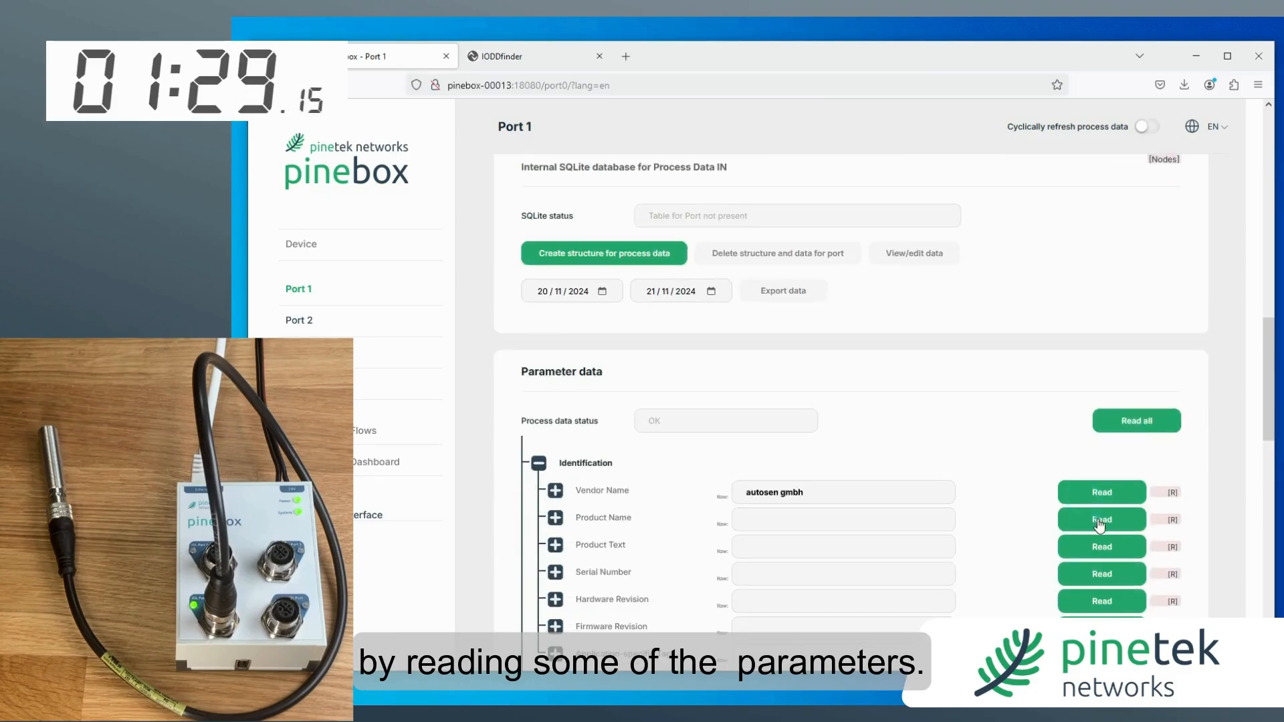
scroll(1017, 480, up, 10)
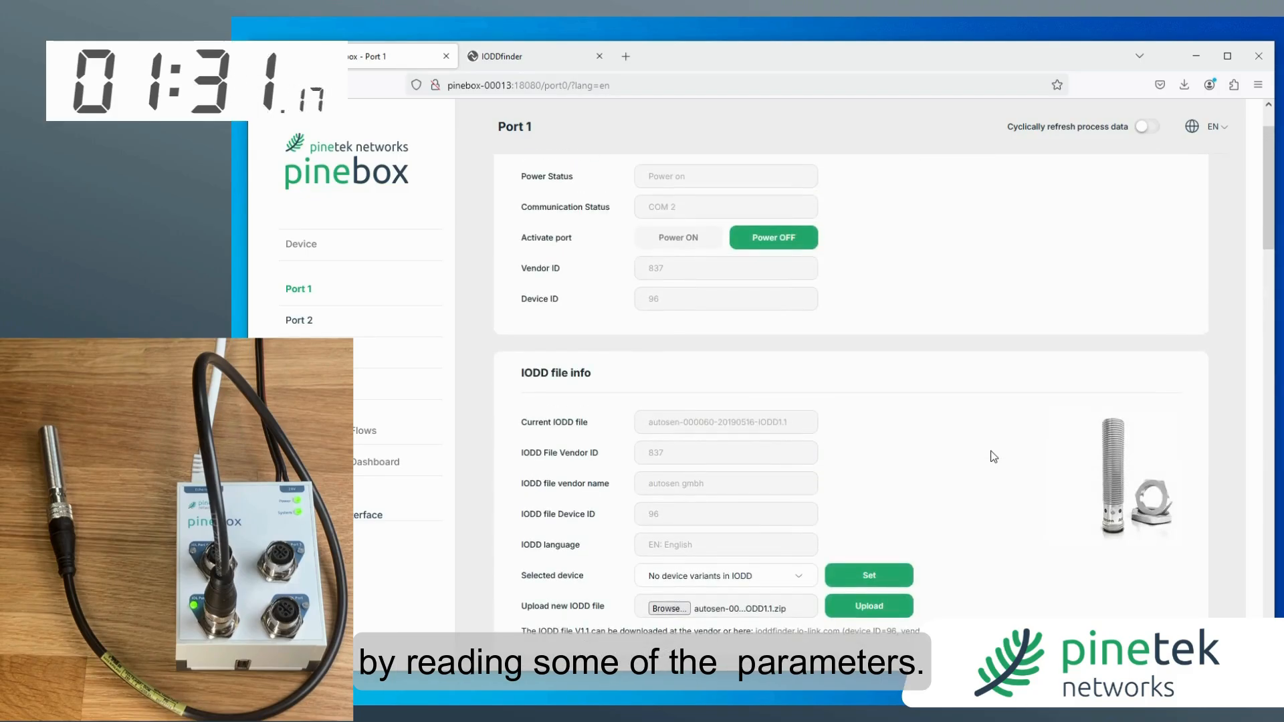
Step: Open the Node-RED flow for the Port 1 process data and copy its code to the clipboard
scroll(1012, 451, down, 5)
click(1192, 348)
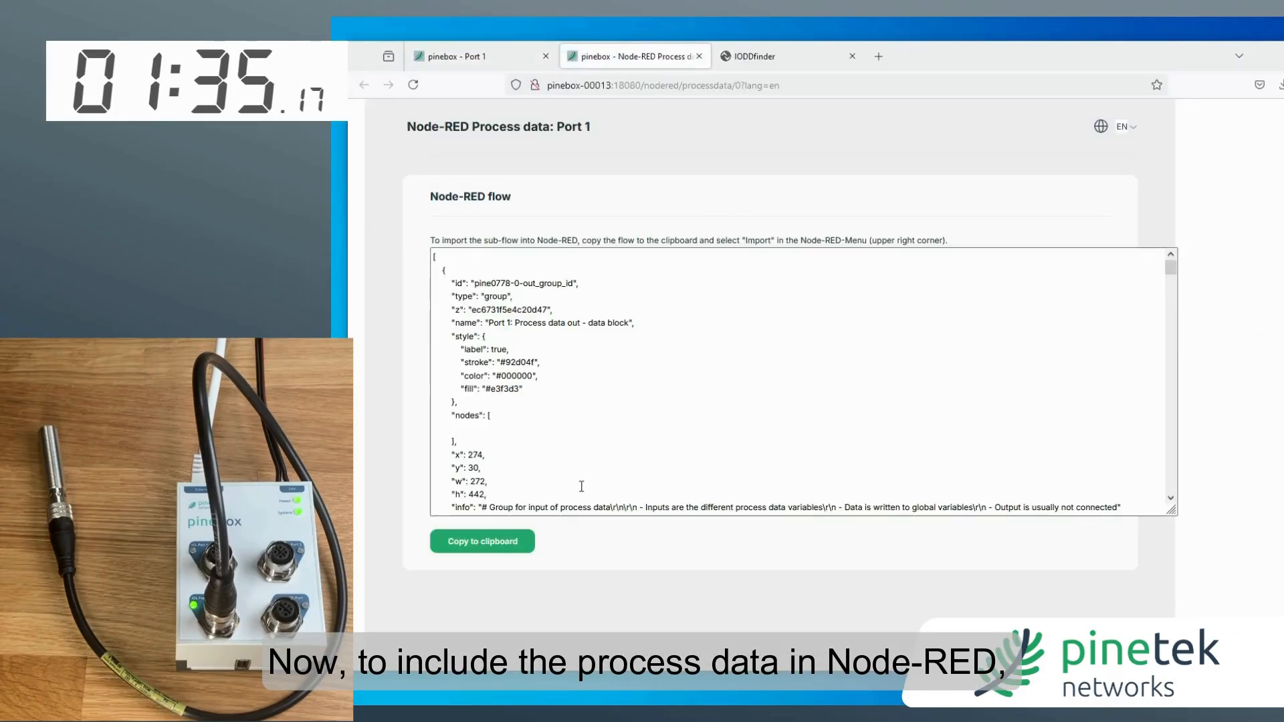
click(485, 539)
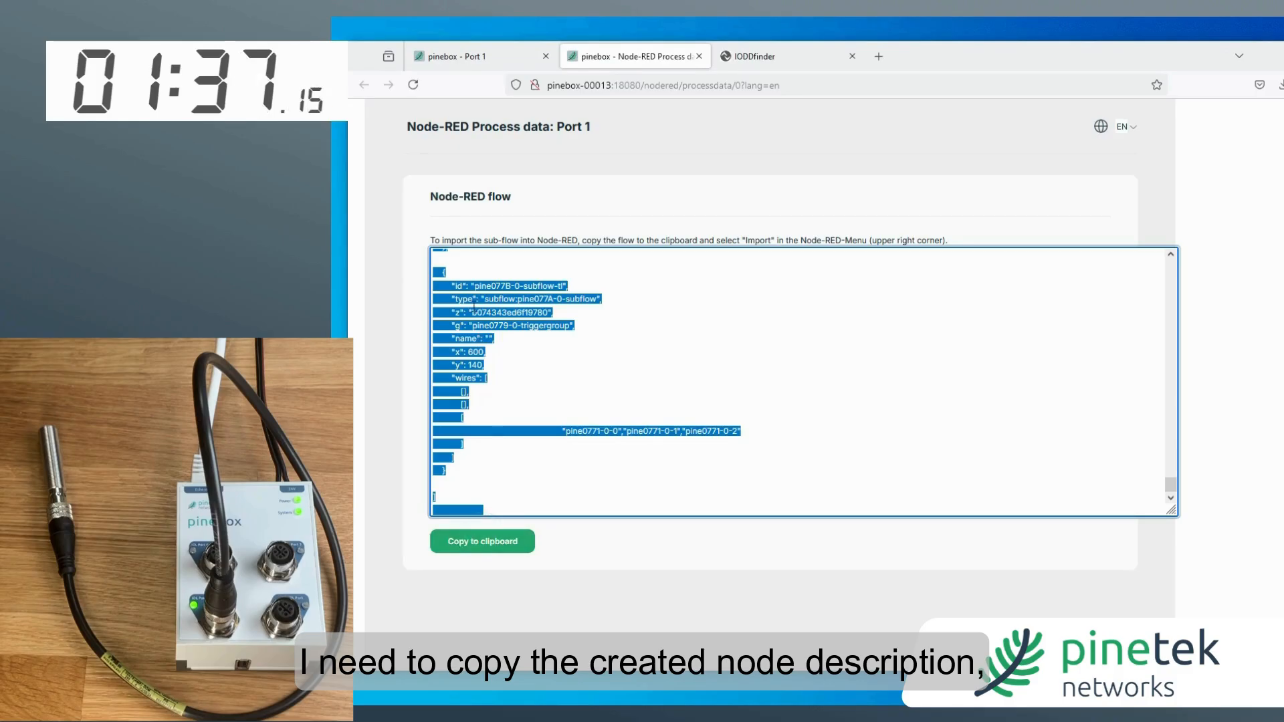
Step: Open the Node-RED flow editor from the pinebox page and import the copied nodes into the empty Flow 1
click(449, 59)
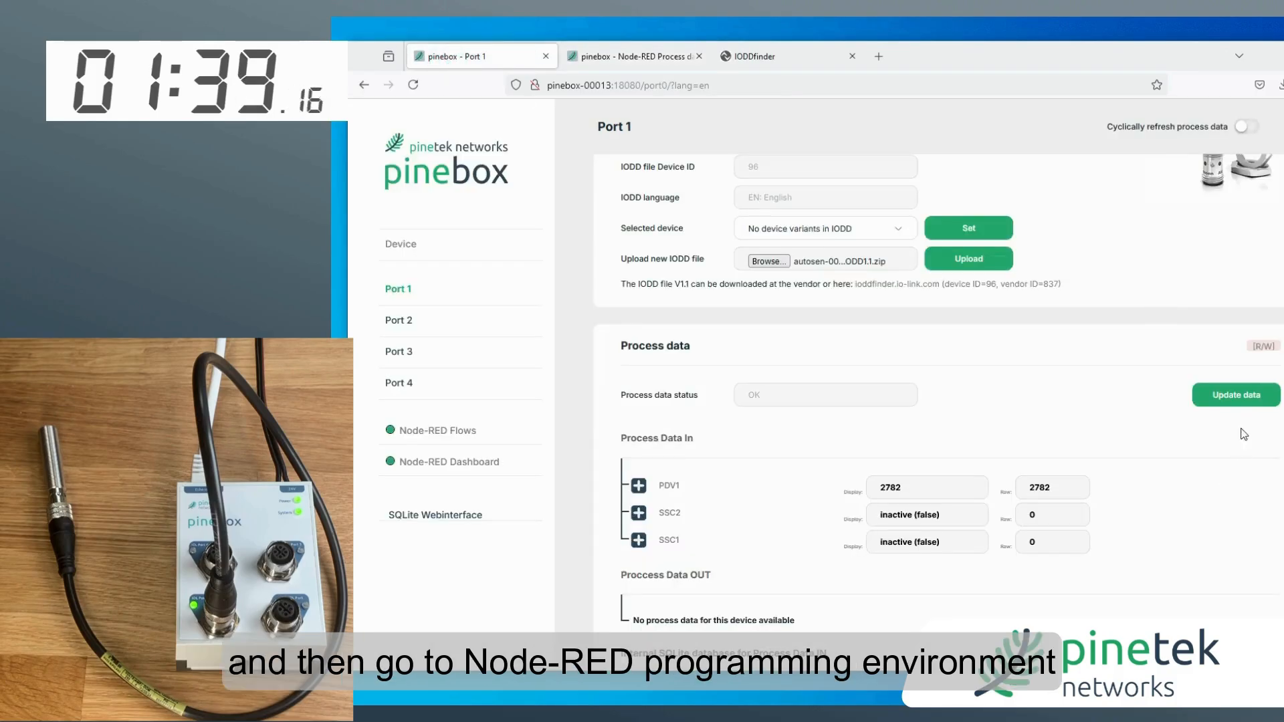
click(456, 436)
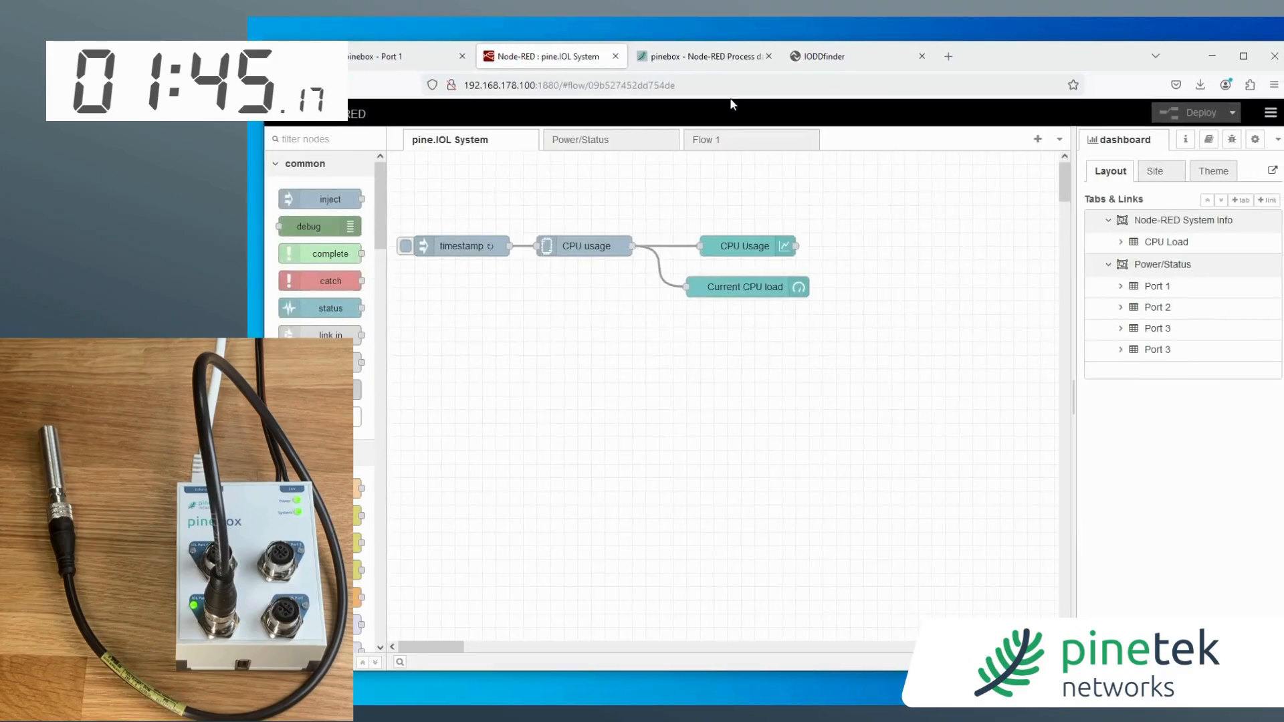
click(716, 142)
click(1271, 114)
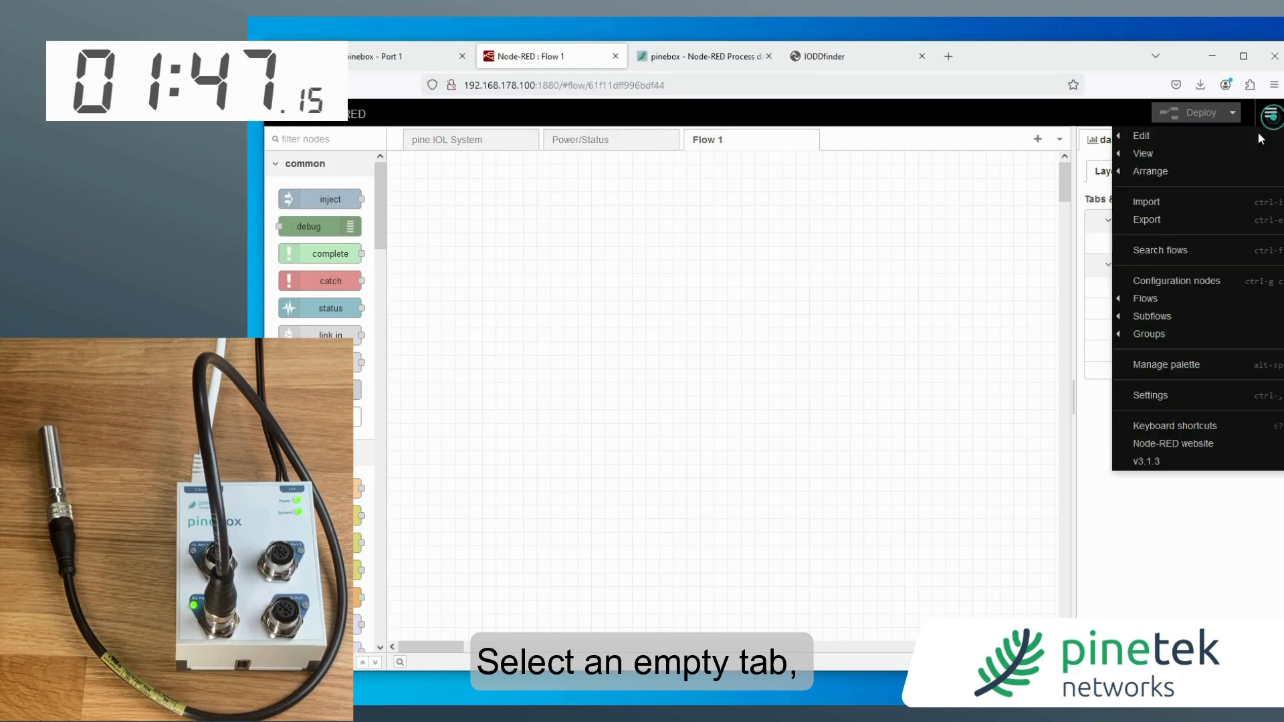
click(1167, 204)
key(ctrl+v)
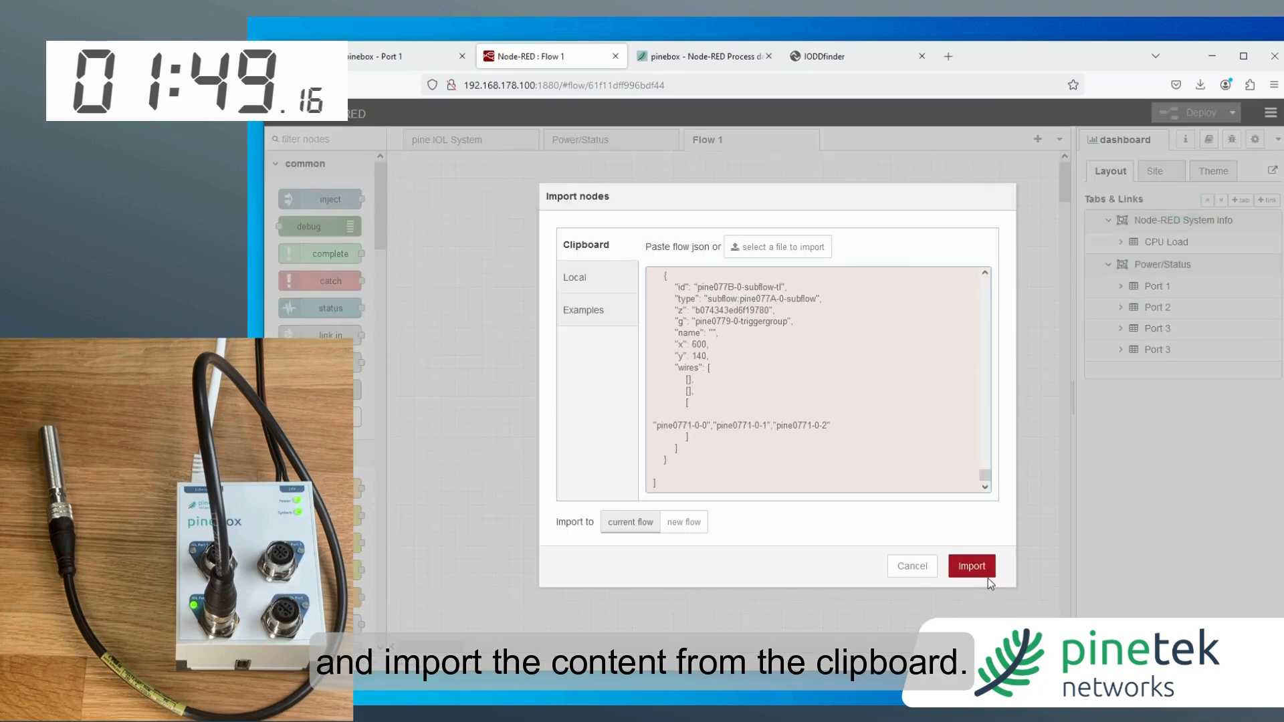
click(972, 567)
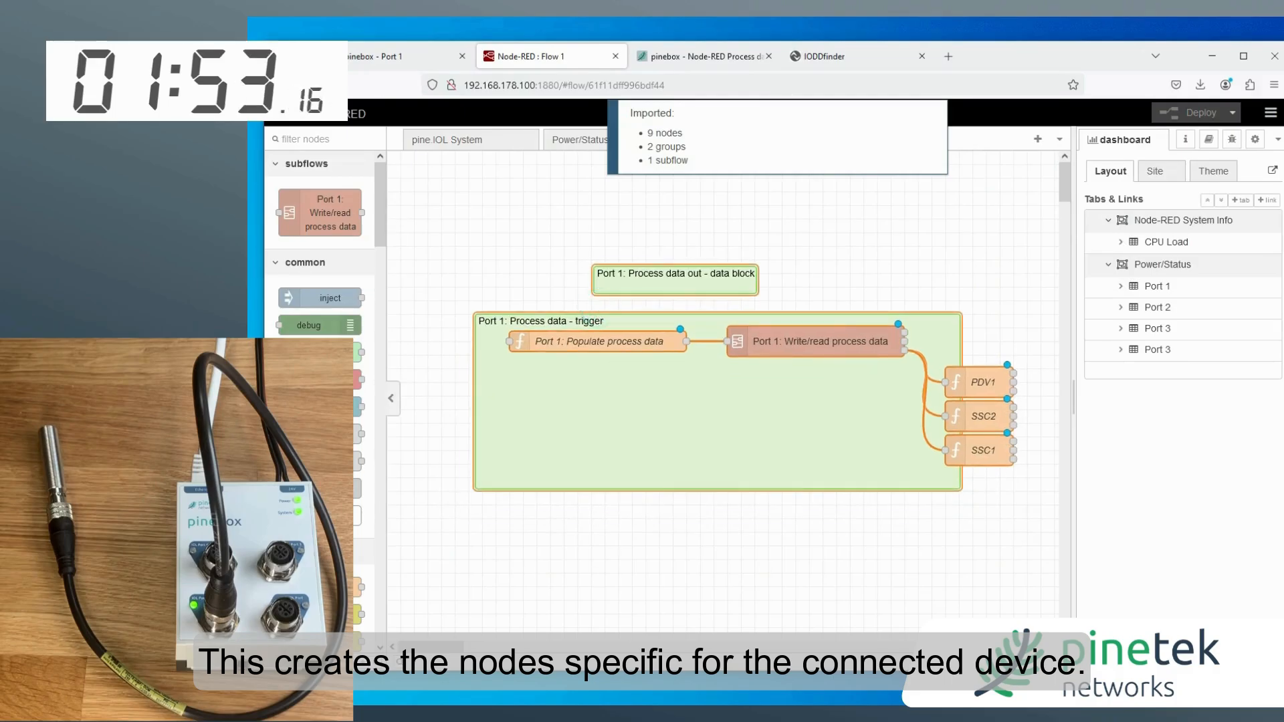
Step: Add an inject node above the process data trigger group and wire it to the "Port 1: Populate process data" node
drag(315, 289, 459, 235)
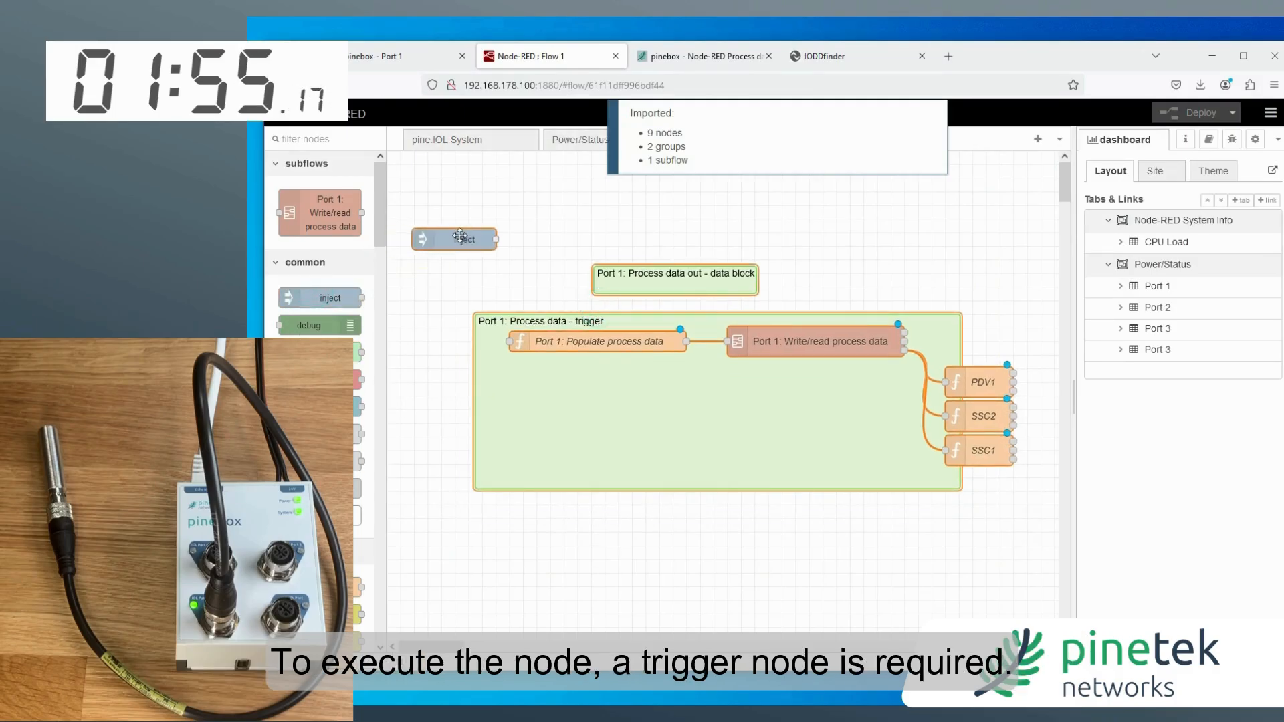
drag(493, 245, 508, 341)
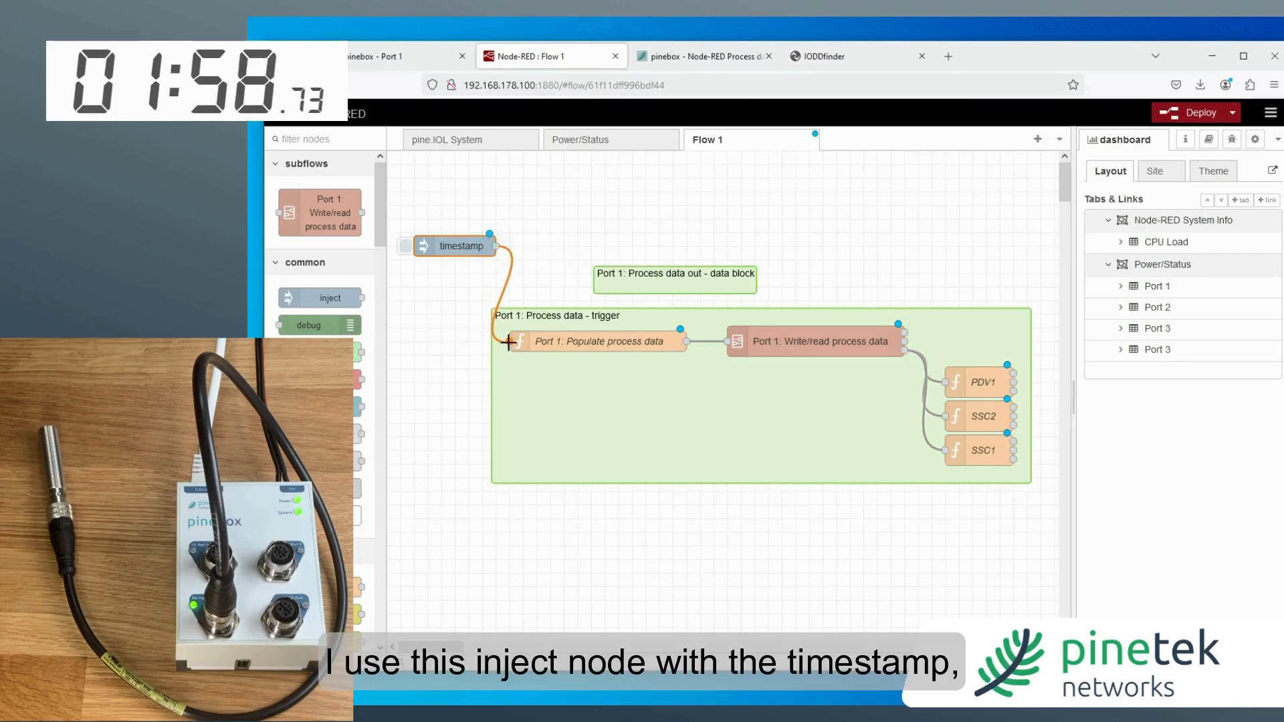
Step: Configure the inject node to inject once after 0.1 seconds and repeat at an interval of .5 seconds
double_click(446, 248)
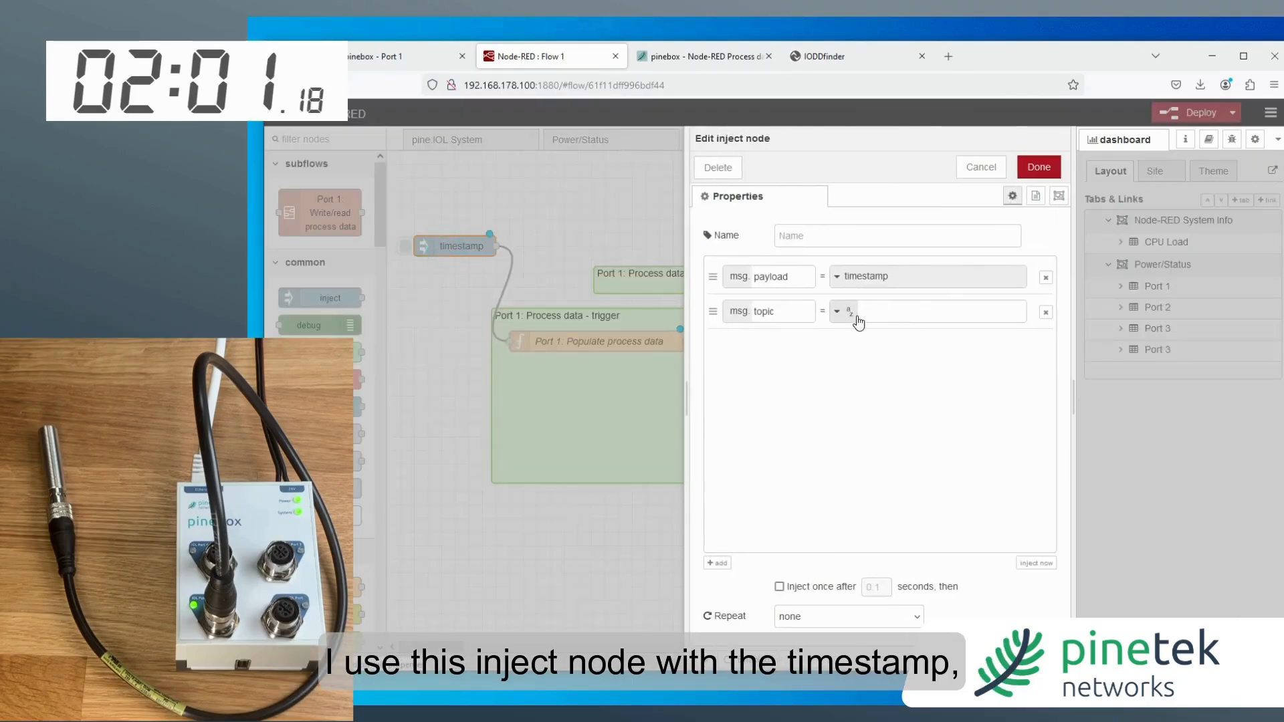
click(780, 587)
click(799, 616)
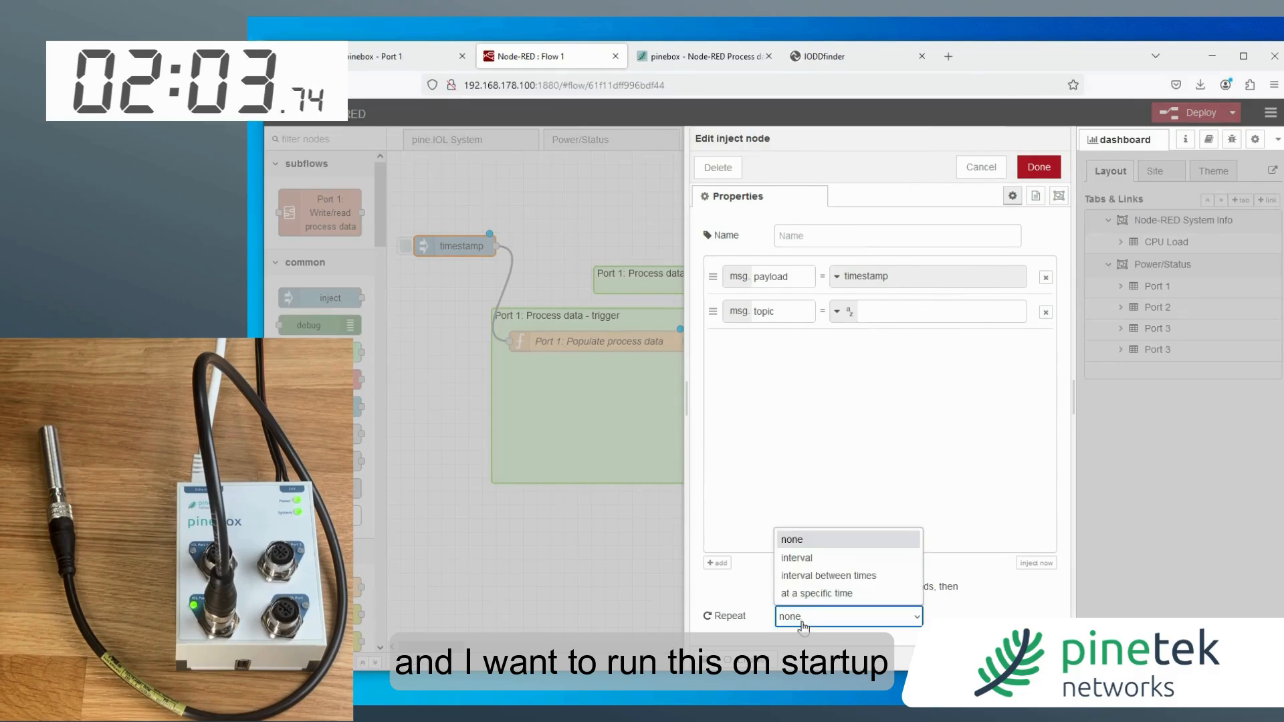
click(809, 556)
drag(843, 615, 789, 606)
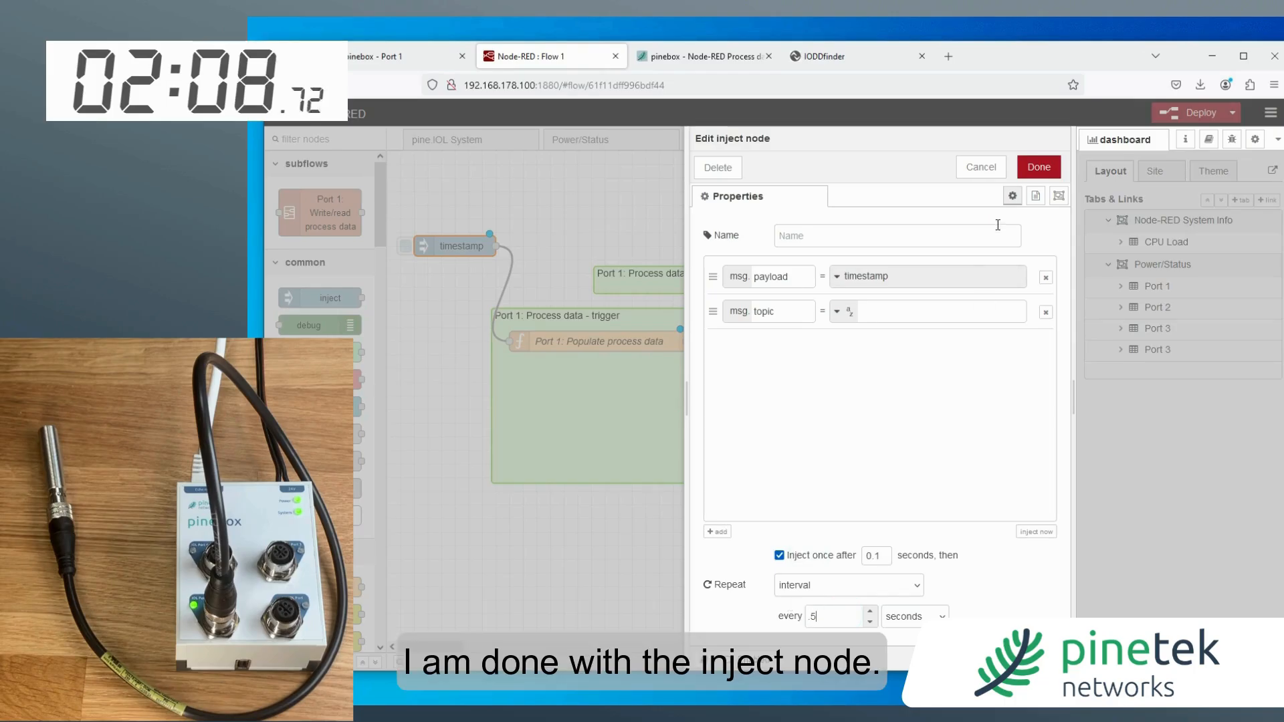
click(1039, 167)
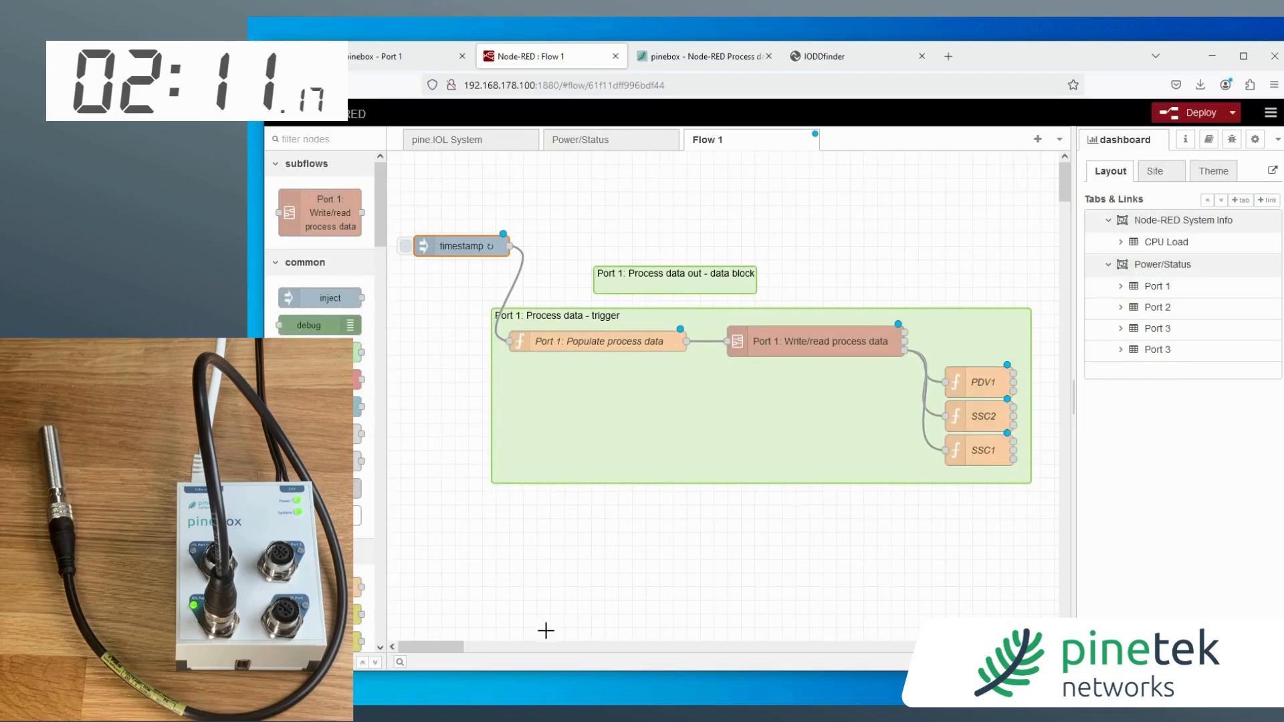
Step: Find the gauge node in the palette and place one beside the PDV1 node, outside the trigger group
drag(449, 646, 456, 646)
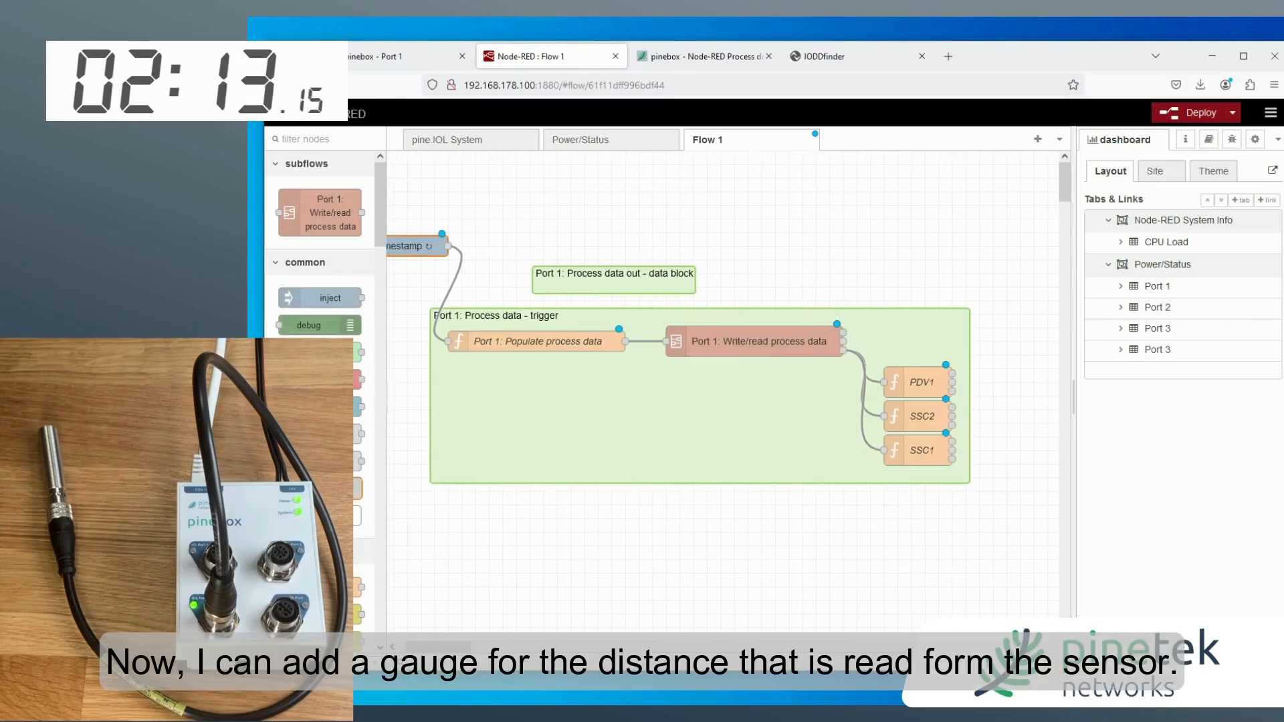
click(304, 141)
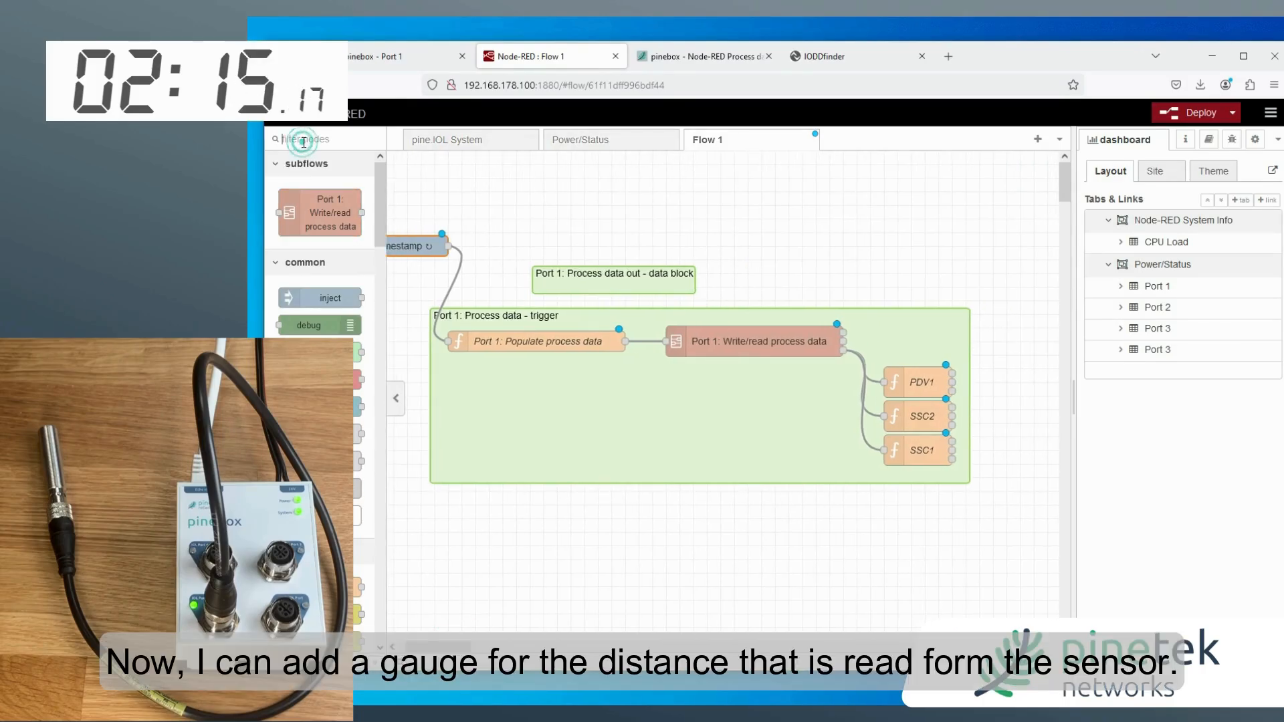
text(gauge)
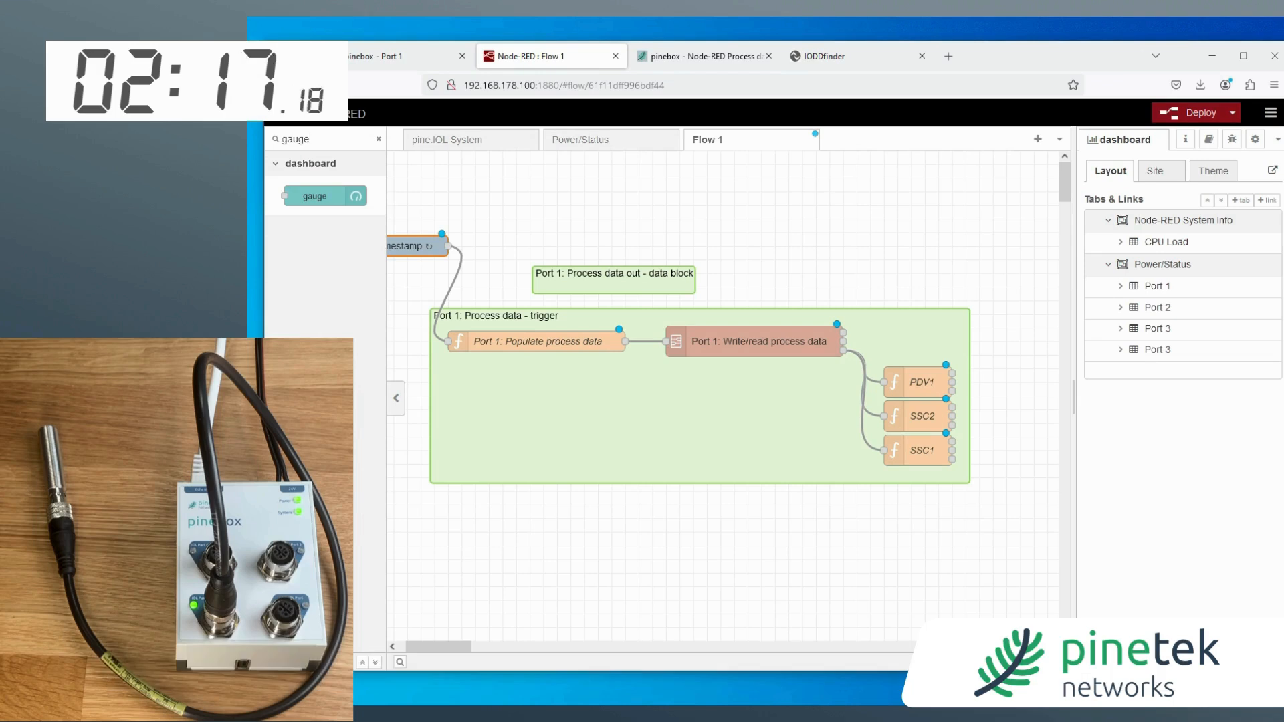
drag(295, 195, 1027, 368)
scroll(910, 387, right, 3)
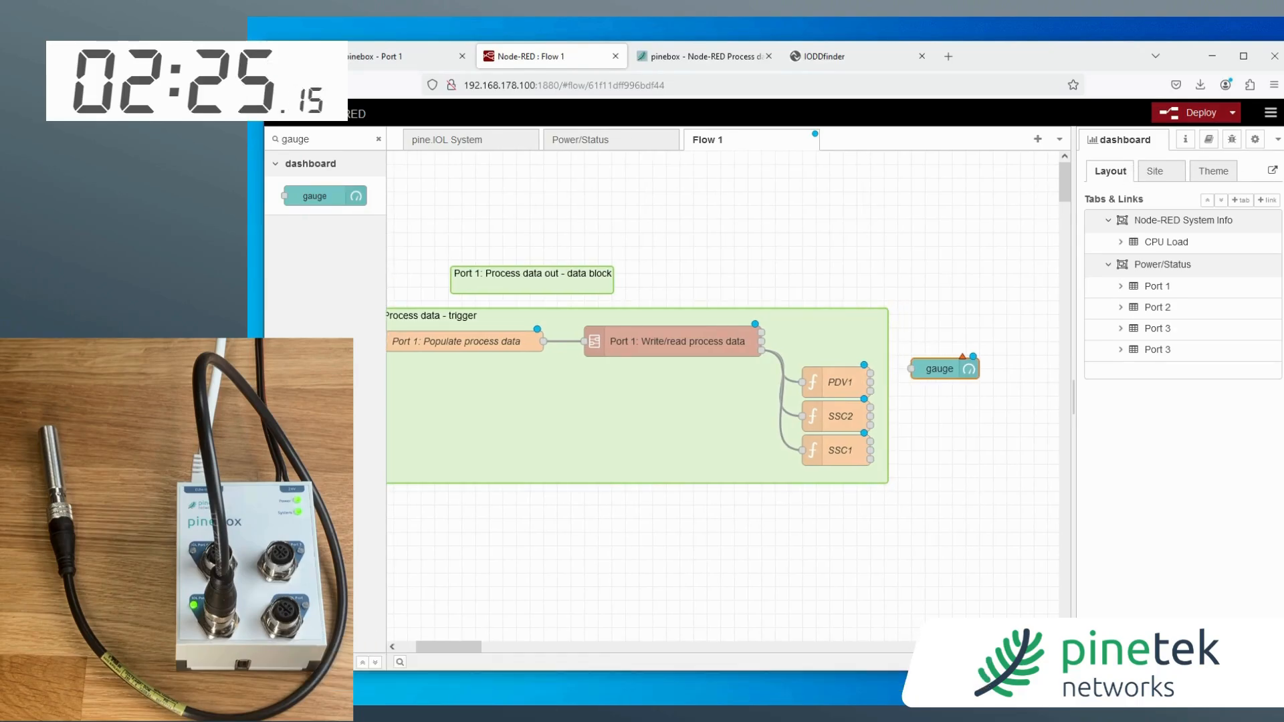
Step: Add a new tab to the dashboard layout, move it above Node-RED System Info, and add a group to it
click(1277, 140)
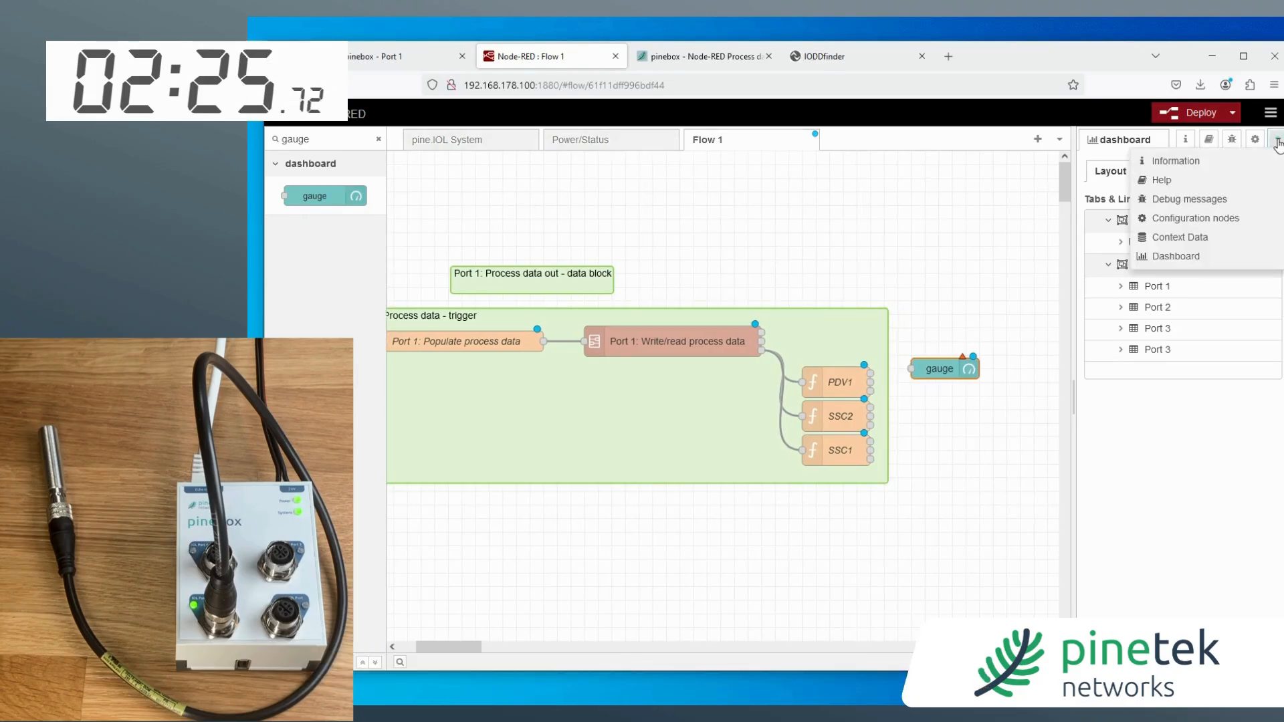
click(1194, 256)
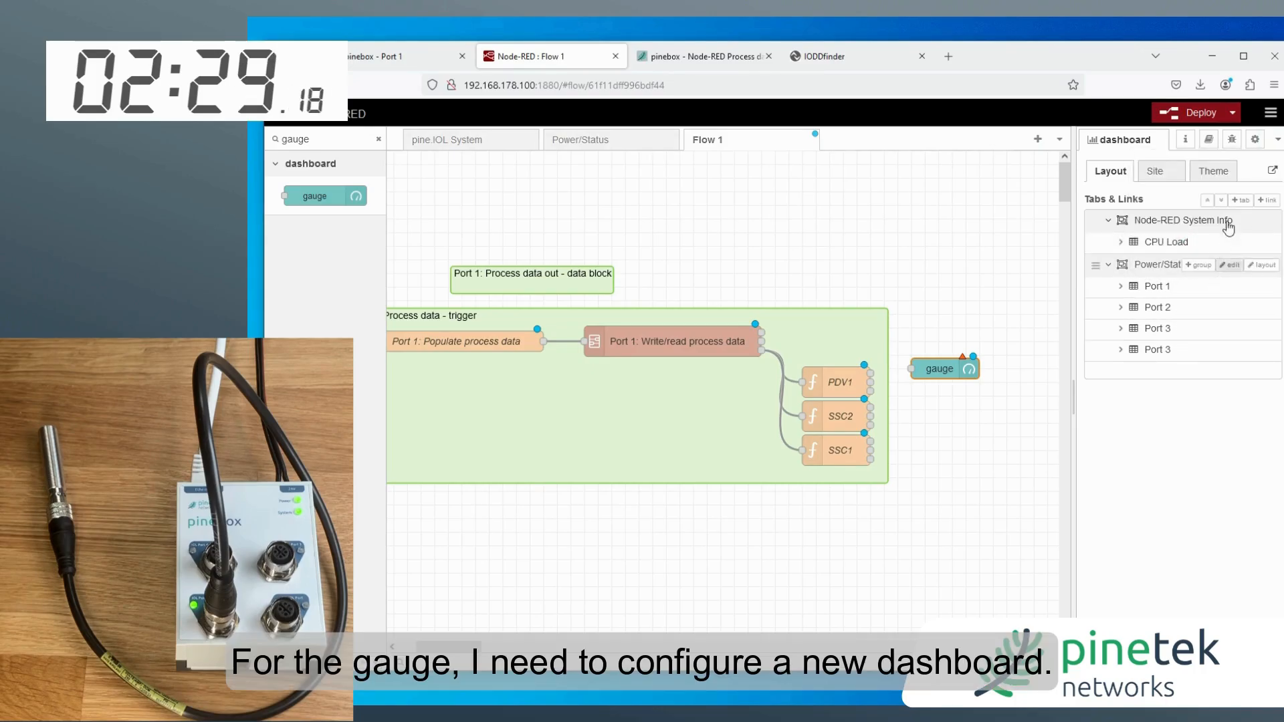
click(1239, 201)
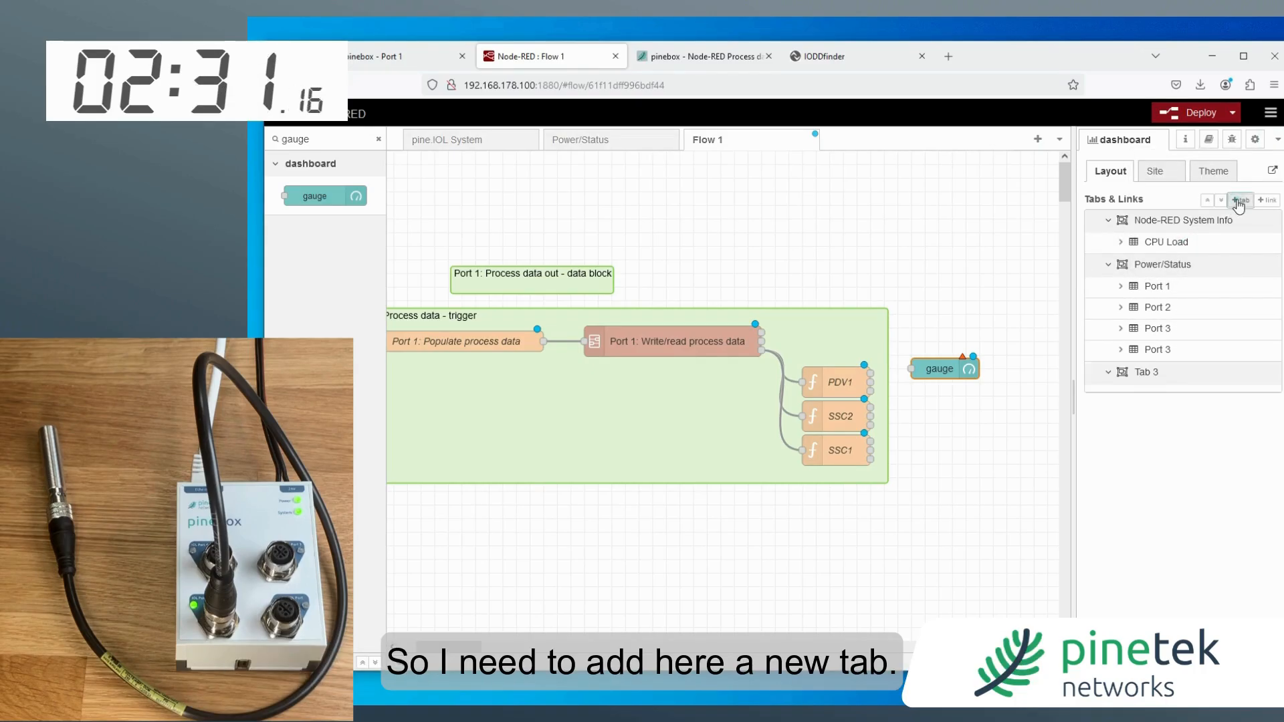
drag(1096, 373, 1100, 219)
click(1199, 221)
click(1108, 220)
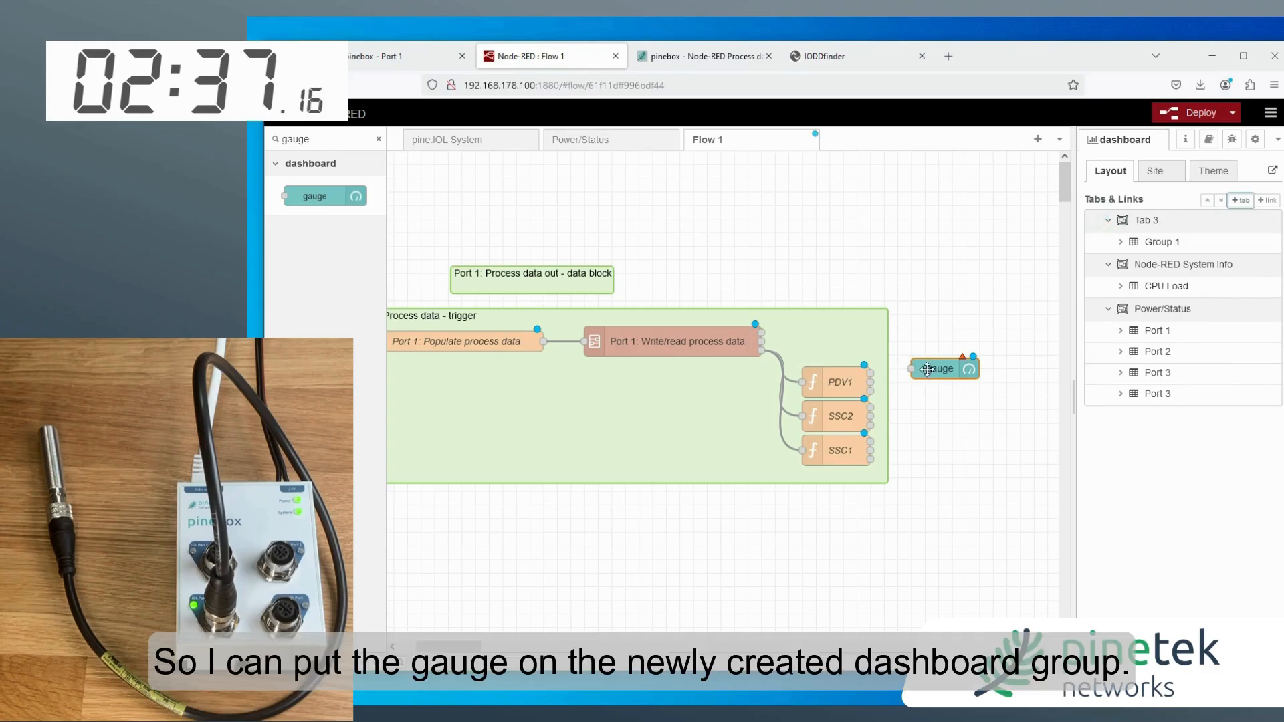
Step: Set the gauge node's maximum range to 8000 and wire the first output of PDV1 to the gauge
double_click(929, 369)
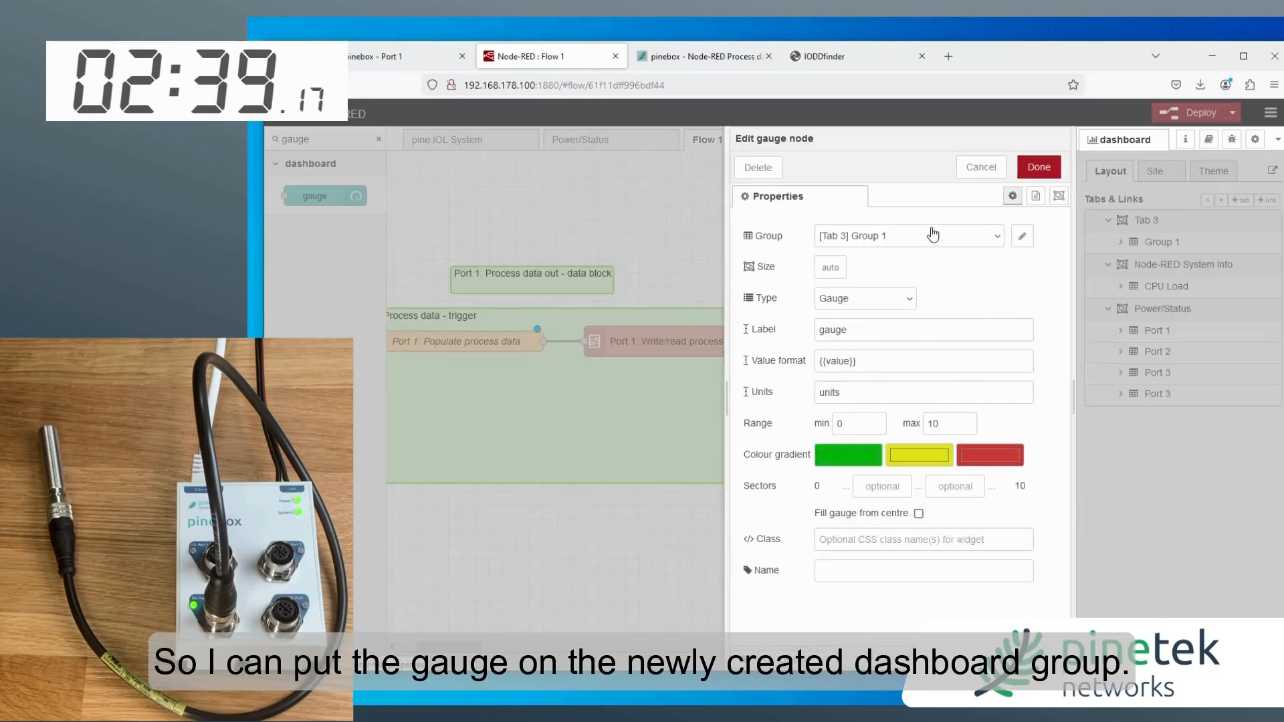
double_click(956, 428)
text(8000)
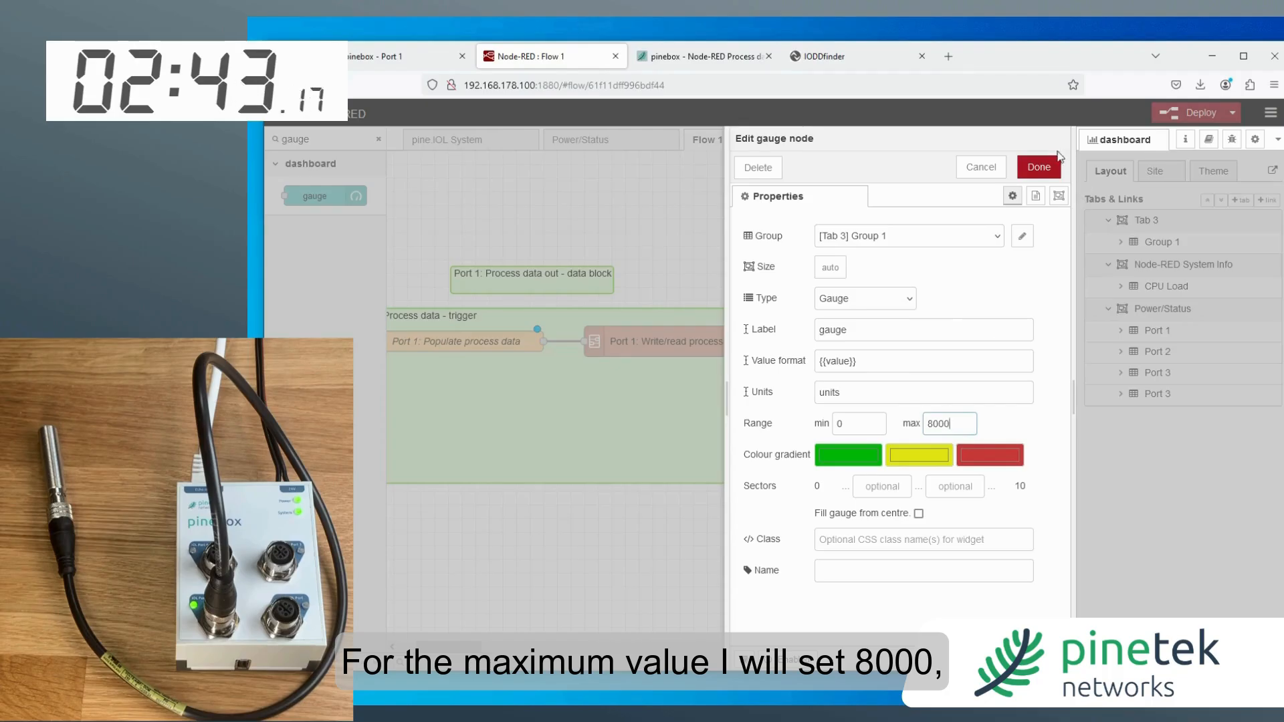
click(1038, 167)
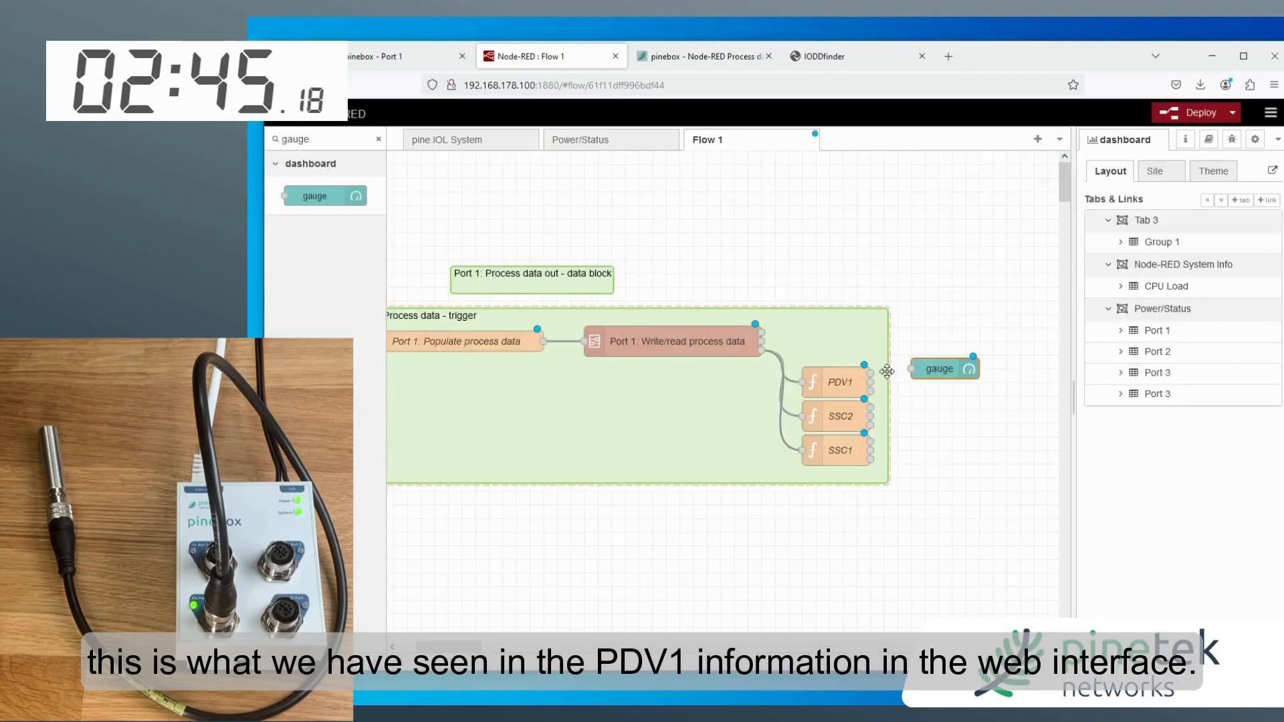
drag(870, 375, 976, 342)
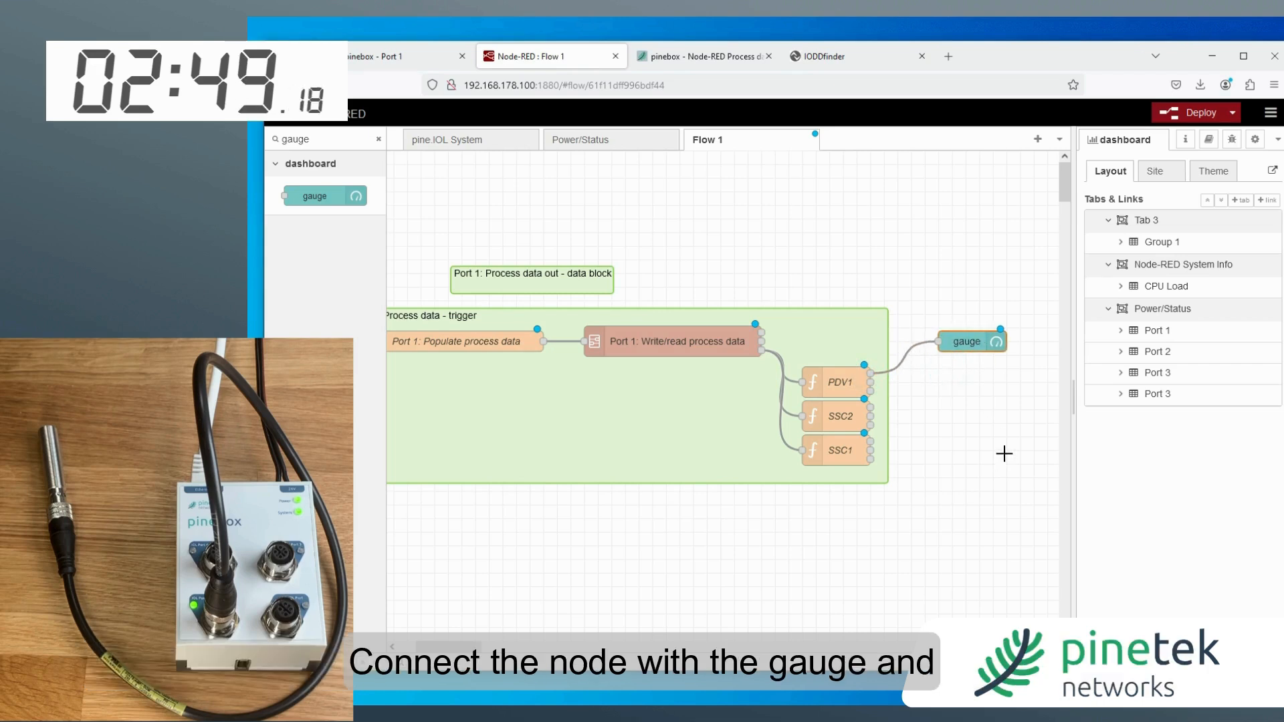
Step: Deploy the flow and open the Node-RED Dashboard from the pinebox web interface
click(1206, 121)
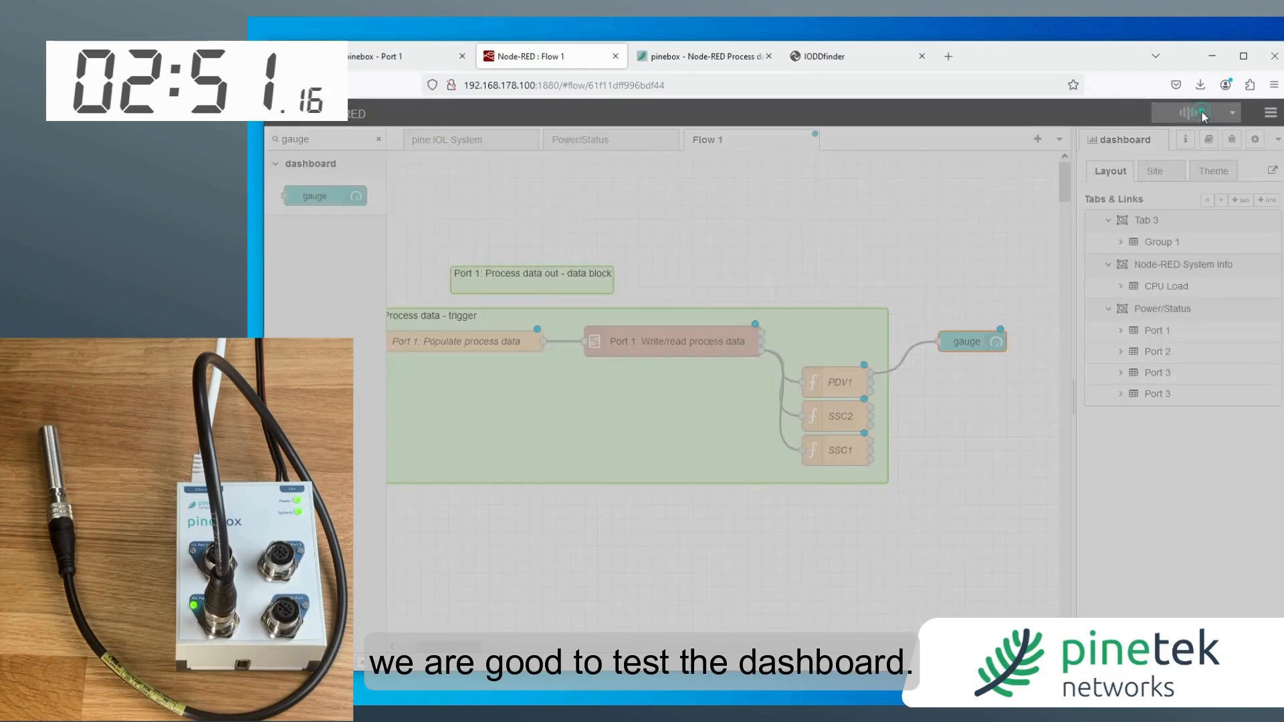
click(379, 59)
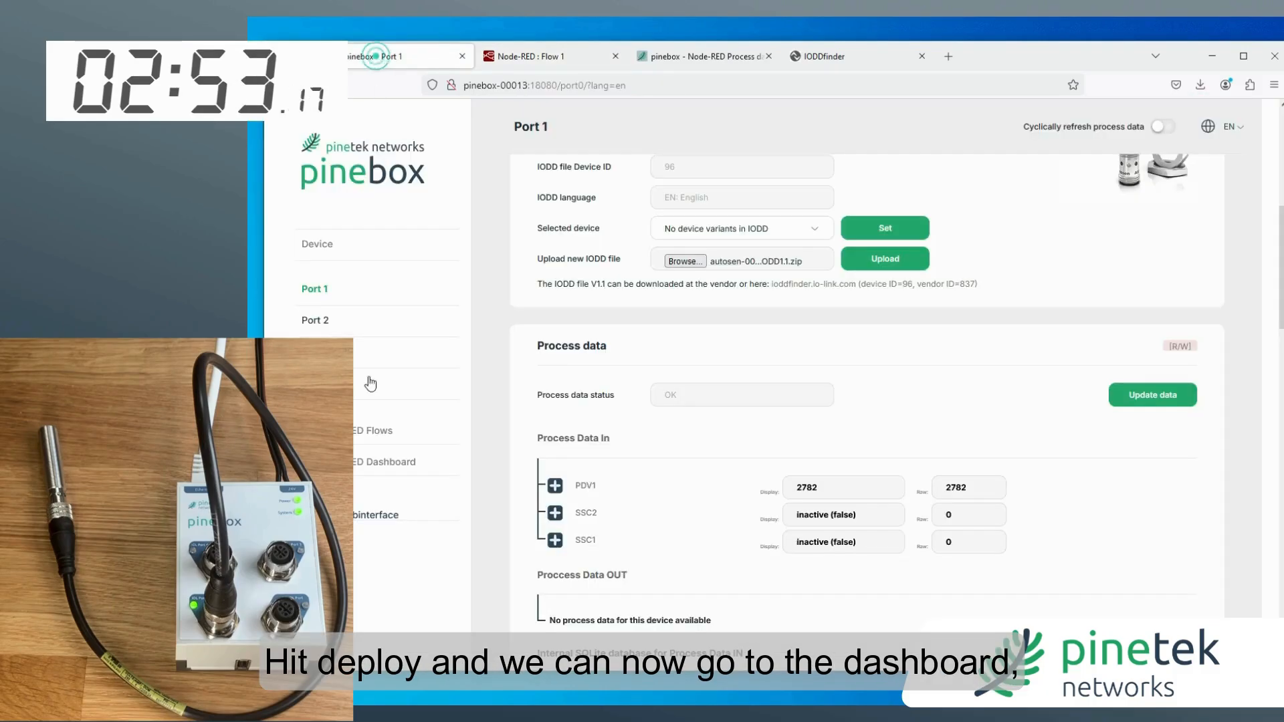
click(355, 469)
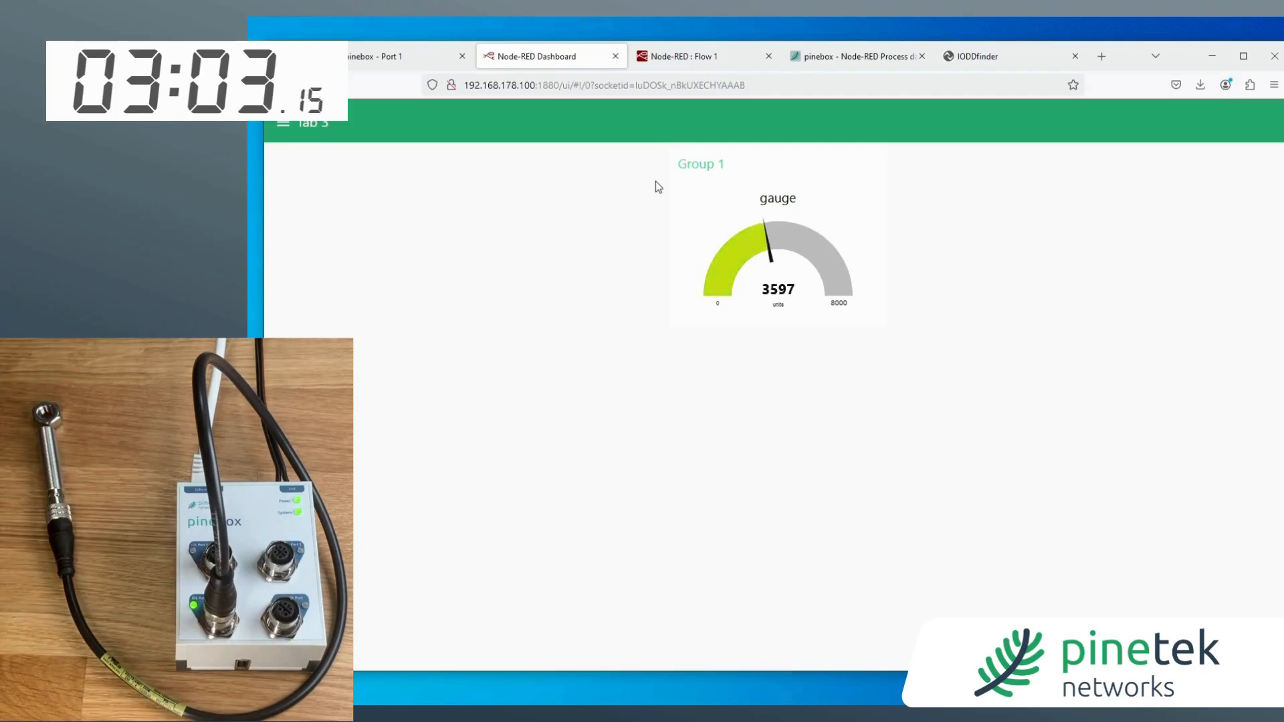
Step: Back in the Node-RED flow, find the mqtt out node, place it below the gauge and wire PDV1's first output to it
click(650, 55)
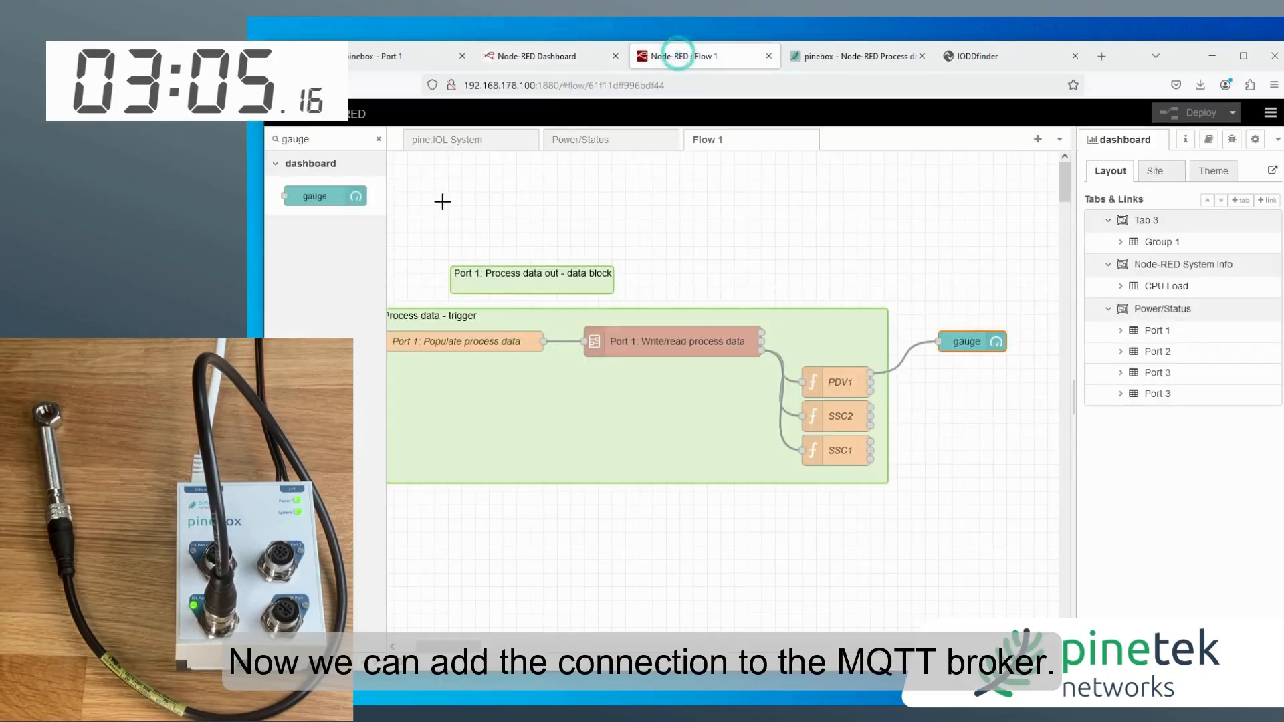
key(BackSpace)
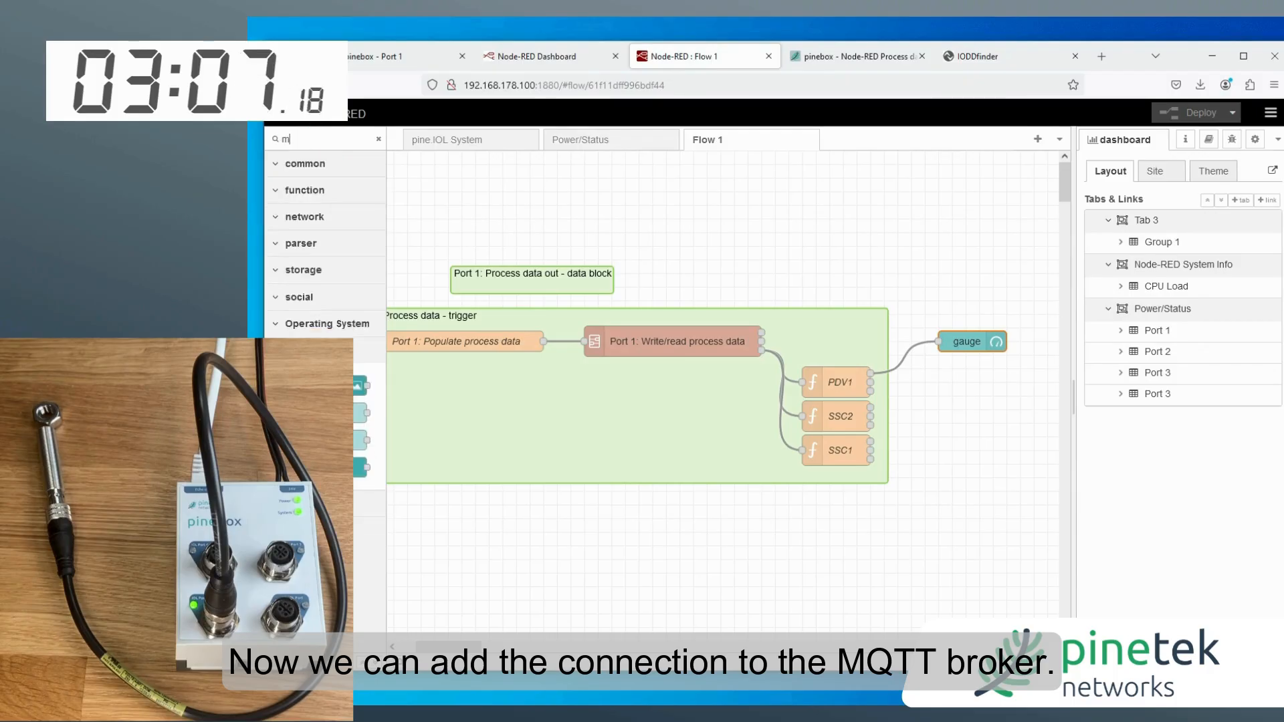
text(mqtt)
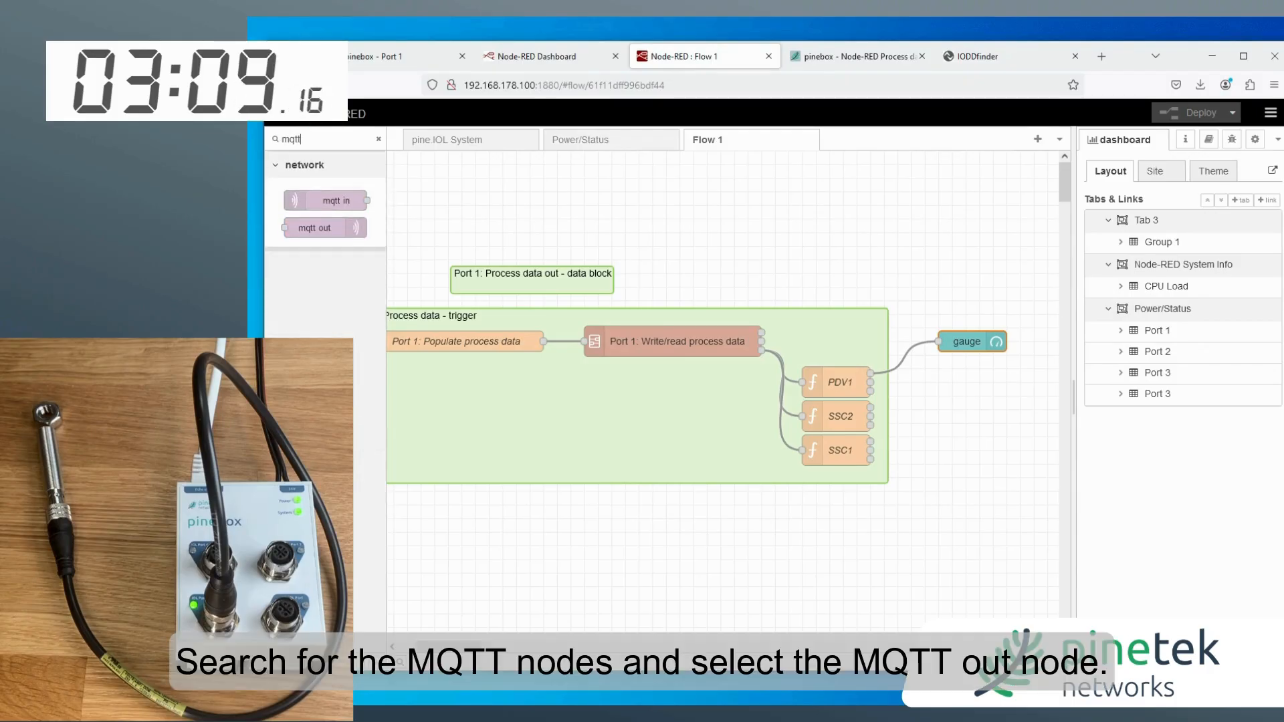
drag(298, 224, 973, 379)
drag(869, 374, 953, 383)
Step: Start a new mqtt-broker configuration for the mqtt out node and look up the unencrypted, authenticated MQTT port on test.mosquitto.org
double_click(983, 382)
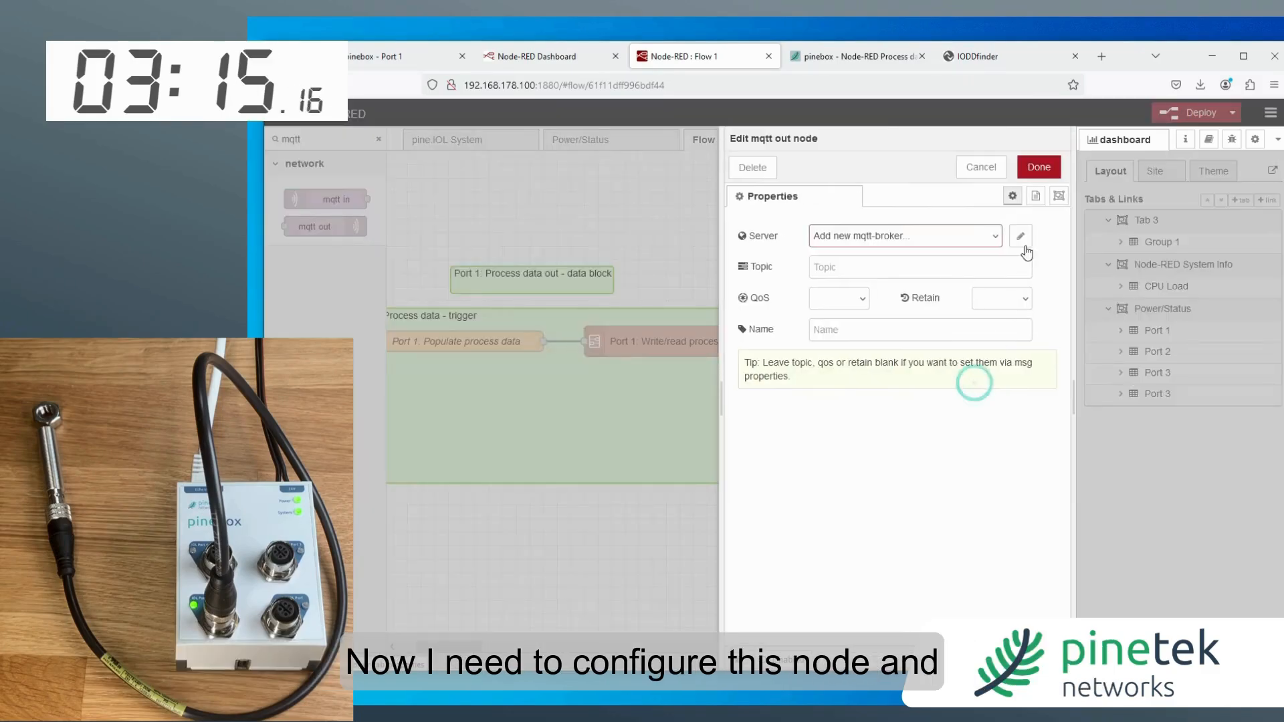
click(1020, 238)
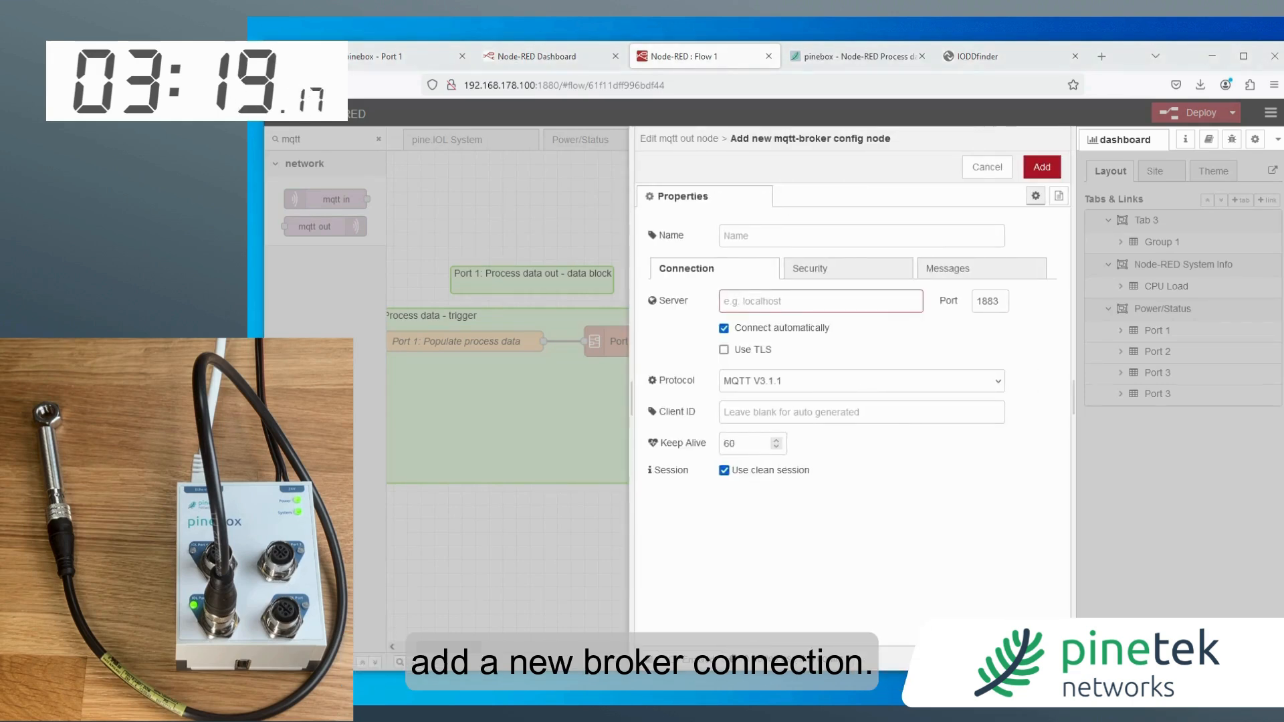
click(1101, 58)
click(812, 81)
text(test.mosquitto.org)
key(Return)
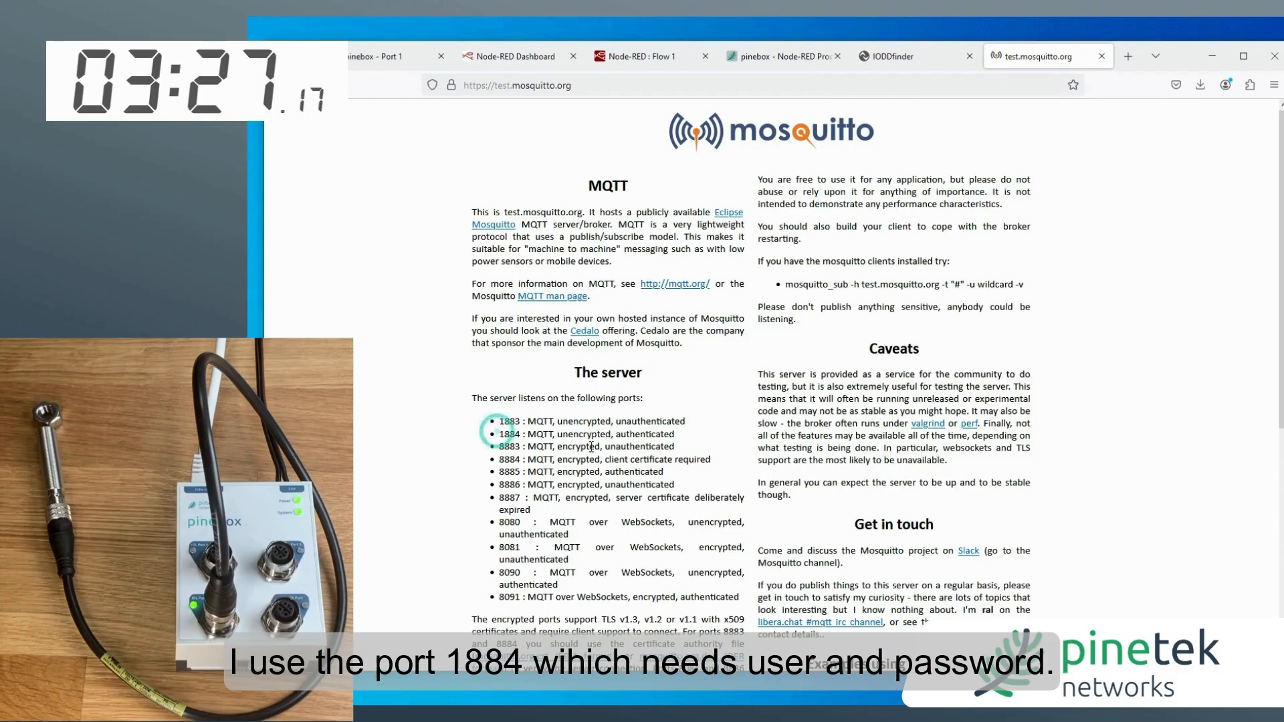
drag(501, 435, 679, 440)
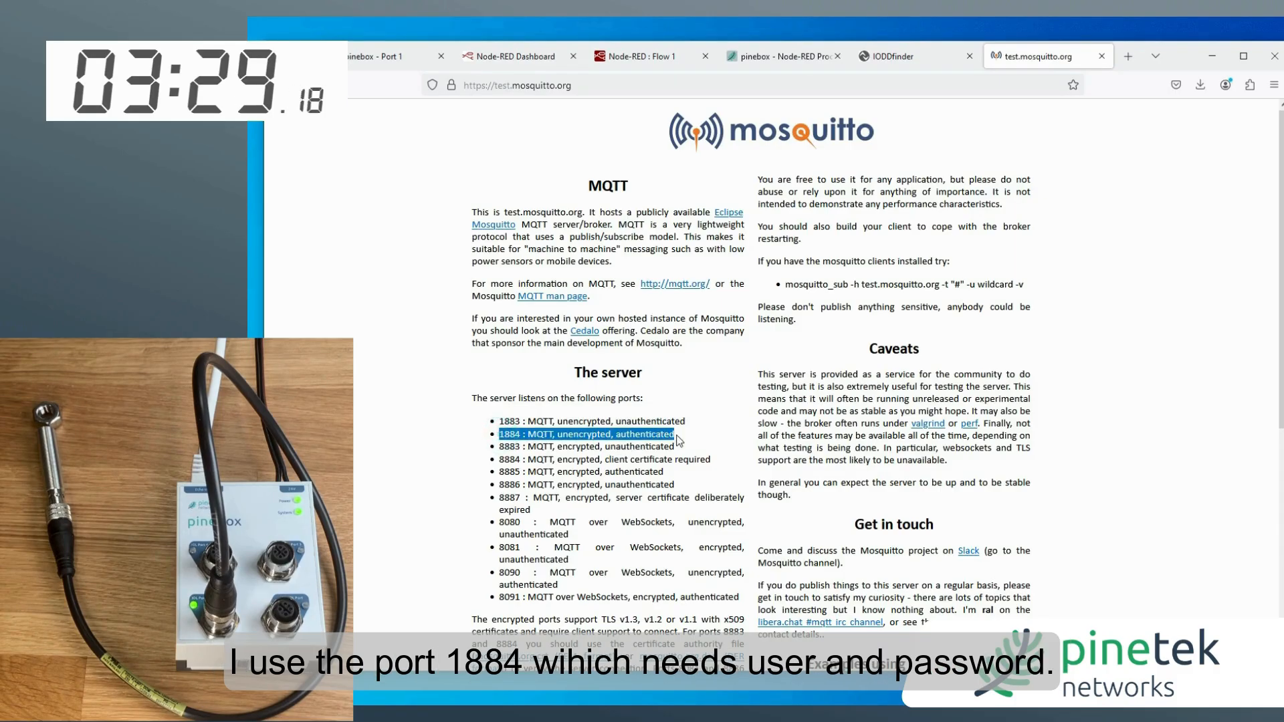
Step: Set the new broker configuration's port to 1884 and its server to test.mosquitto.org
click(664, 61)
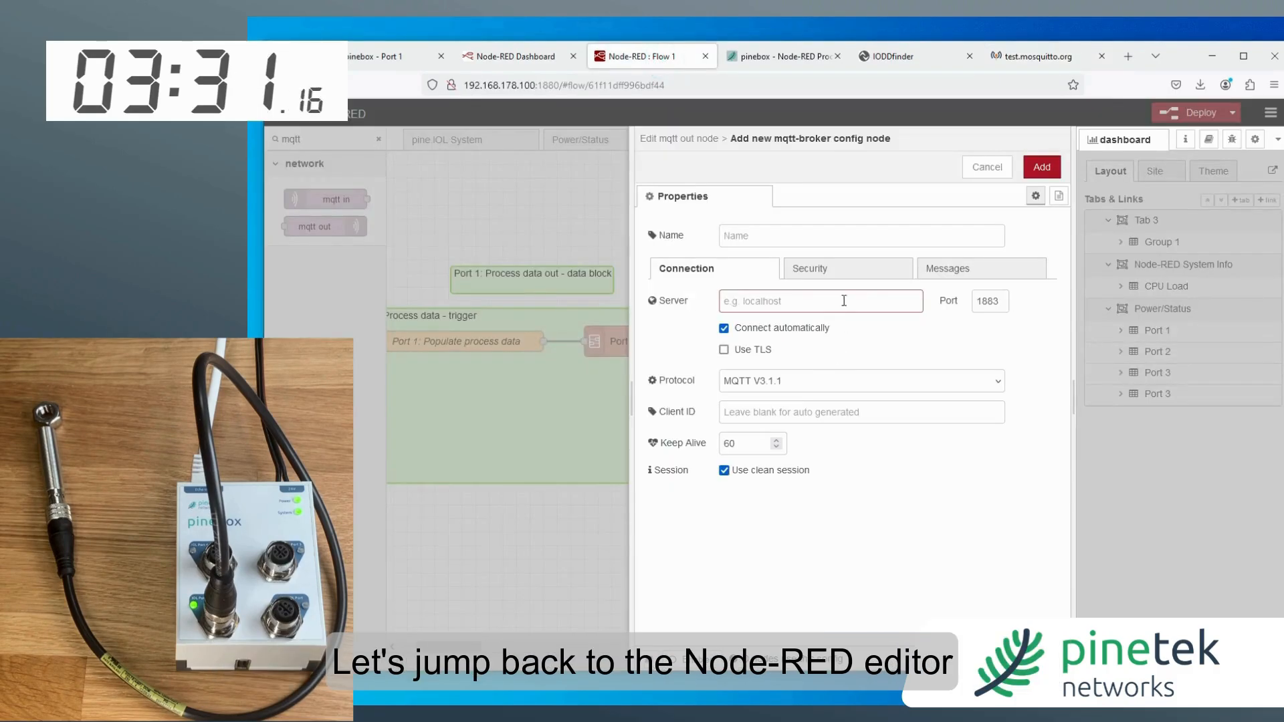
click(994, 298)
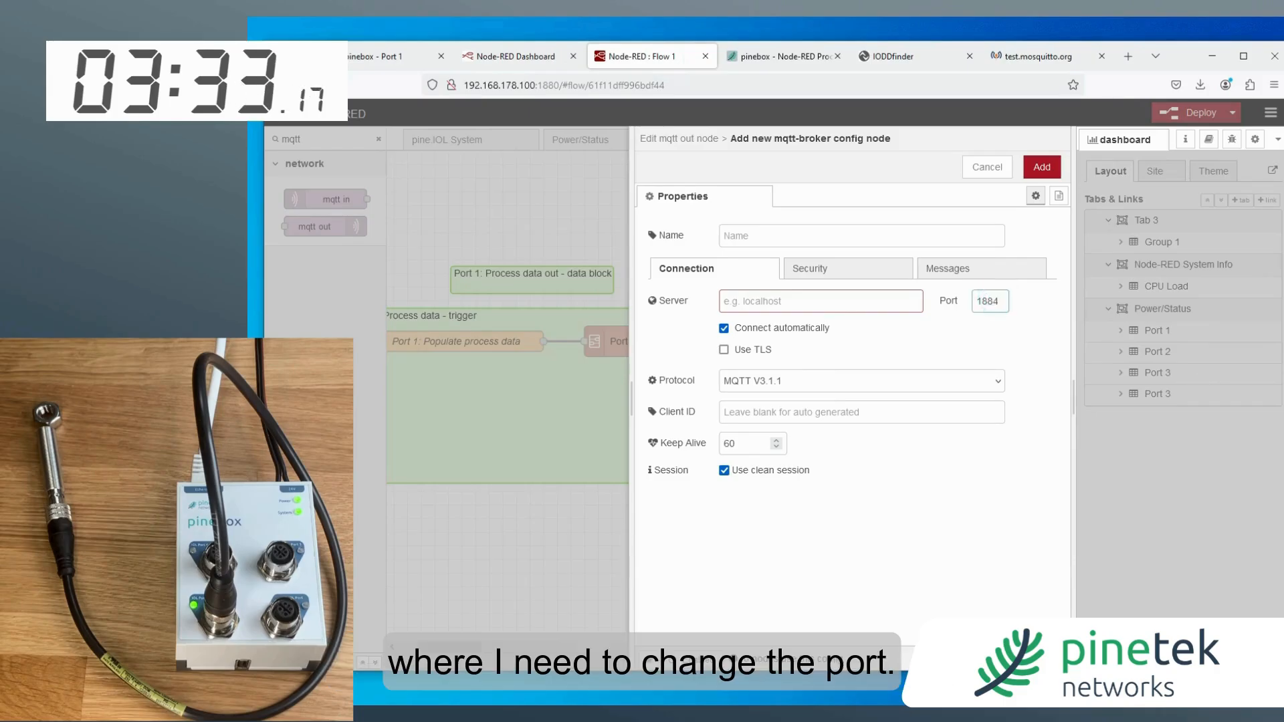
click(829, 301)
key(ctrl+v)
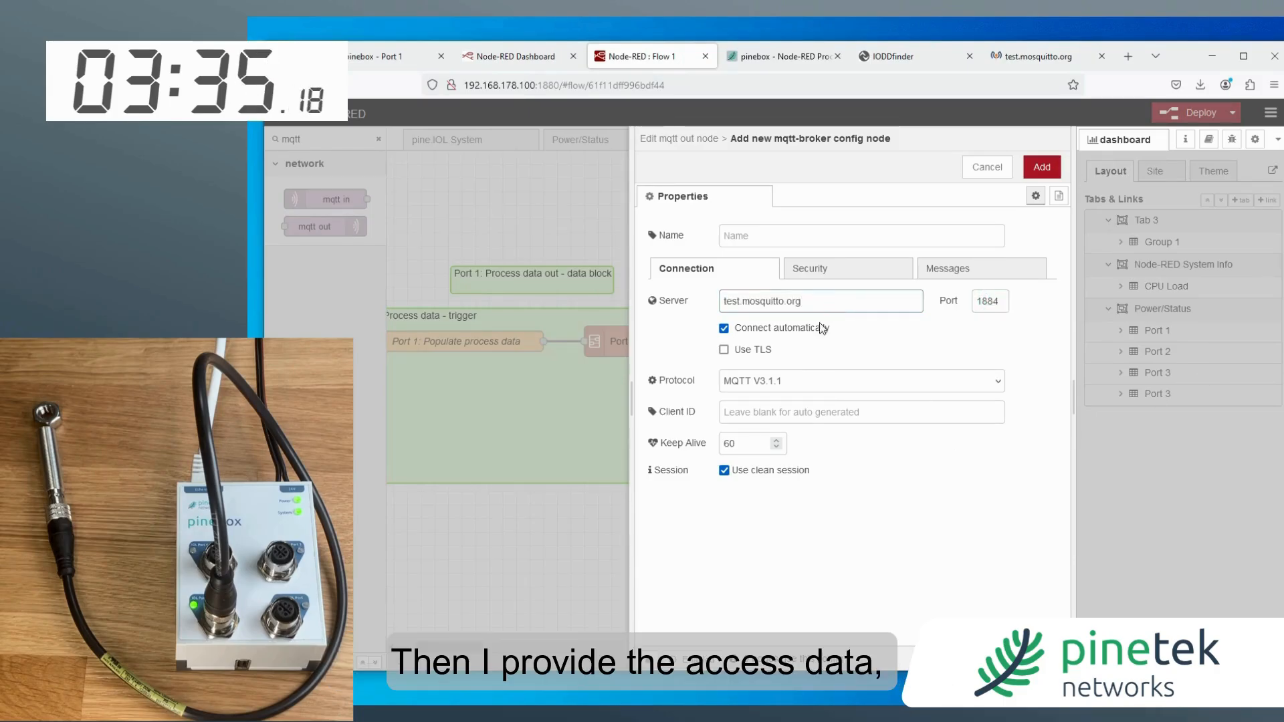
Step: Enter the username rw and the broker password in the security settings, and add the broker configuration
click(810, 270)
click(746, 302)
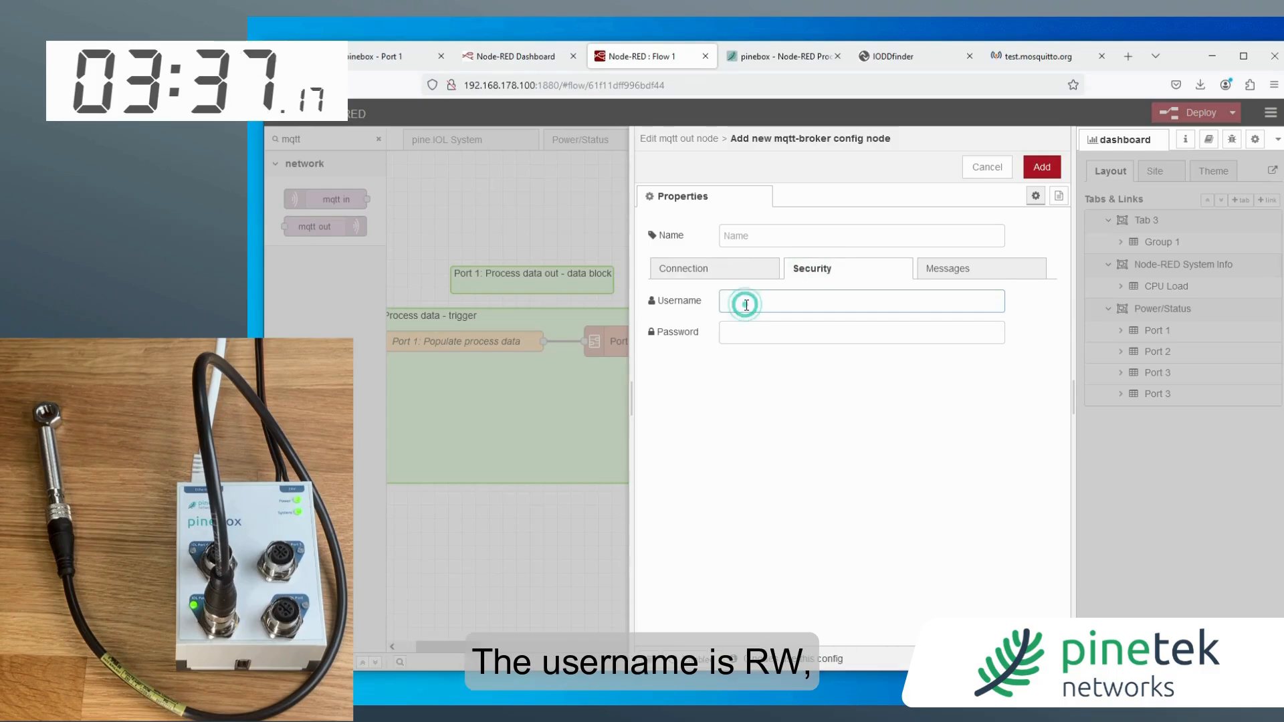
key(Tab)
text(readw)
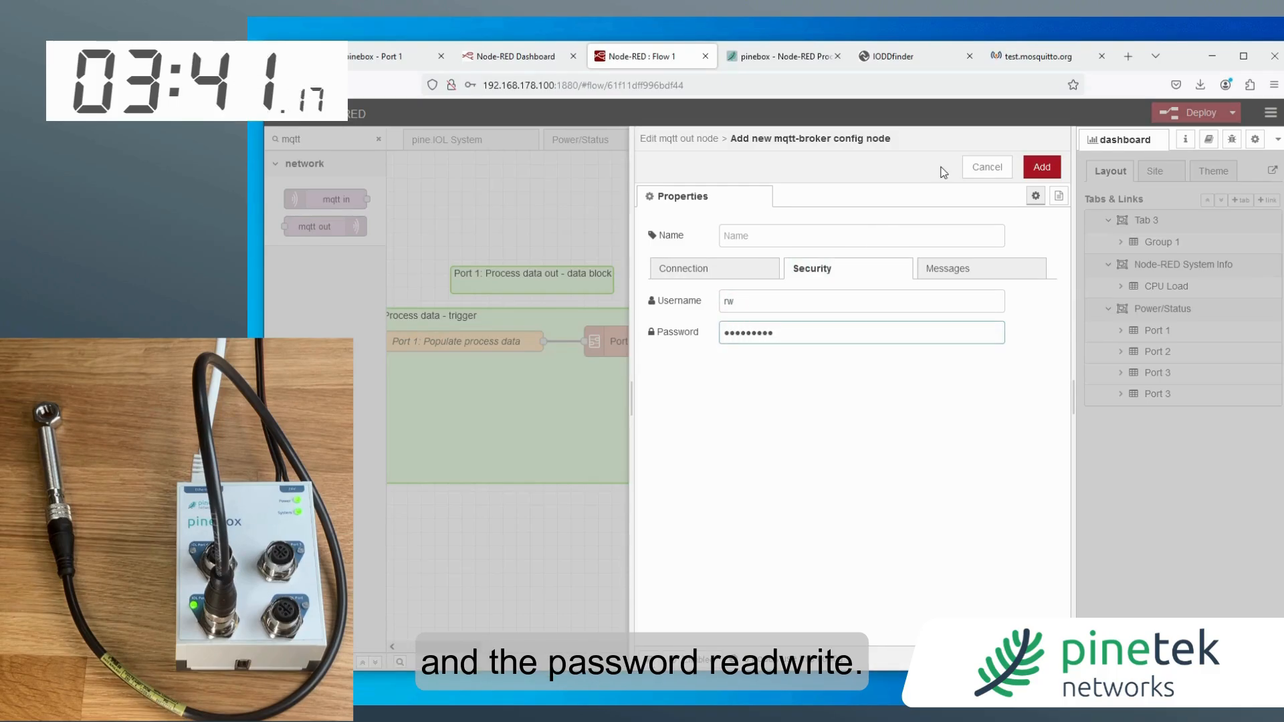
click(1038, 175)
Step: Set the mqtt out node's topic to pinetek-test and deploy the flow
click(864, 269)
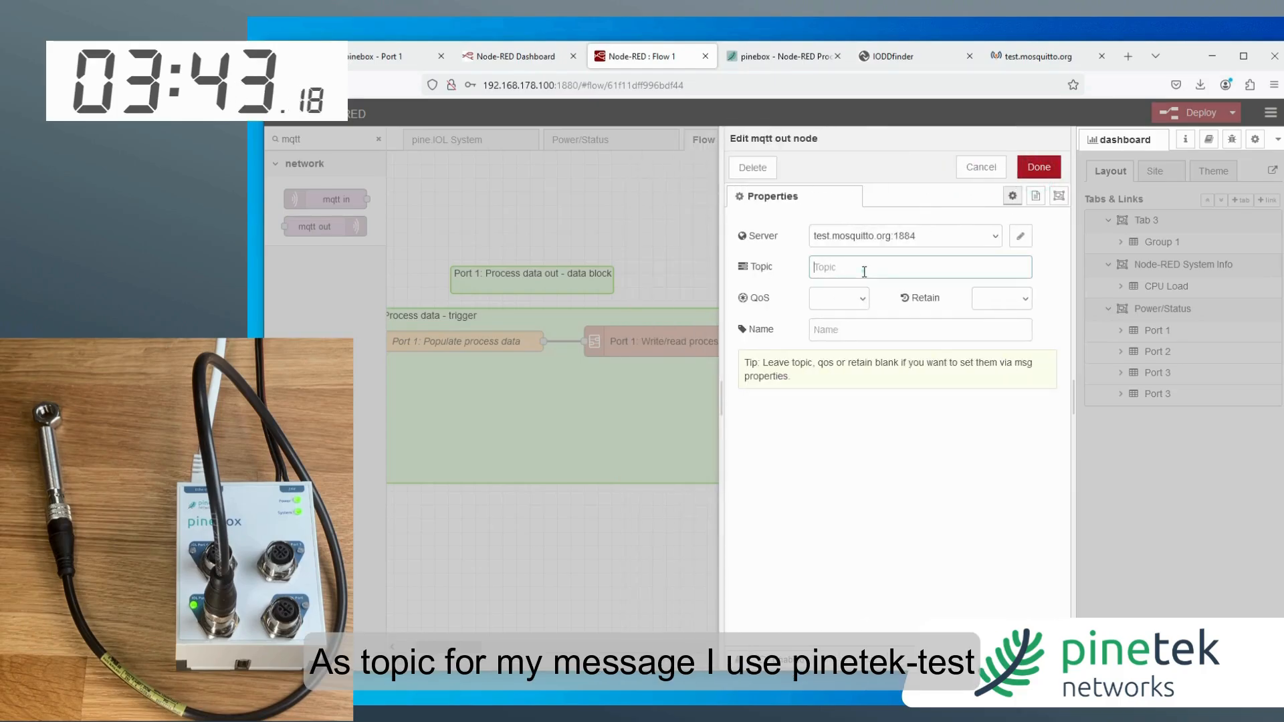
text(pinetek-test)
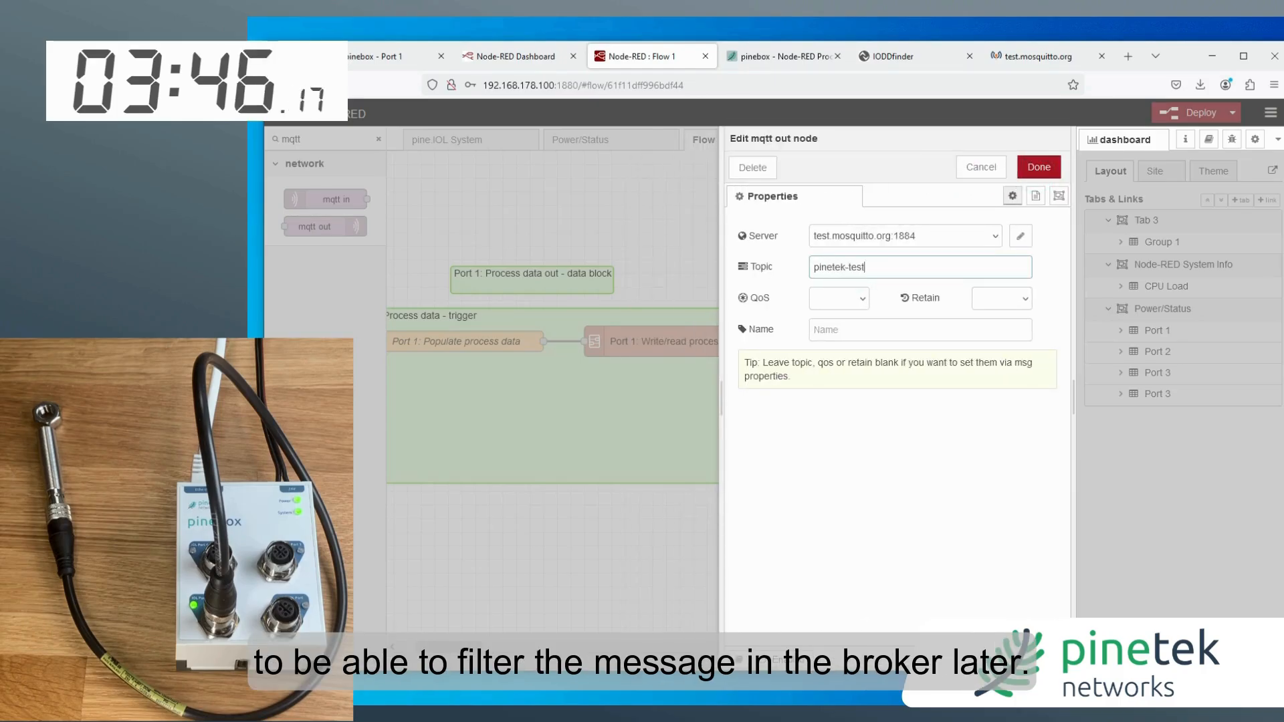
click(1038, 167)
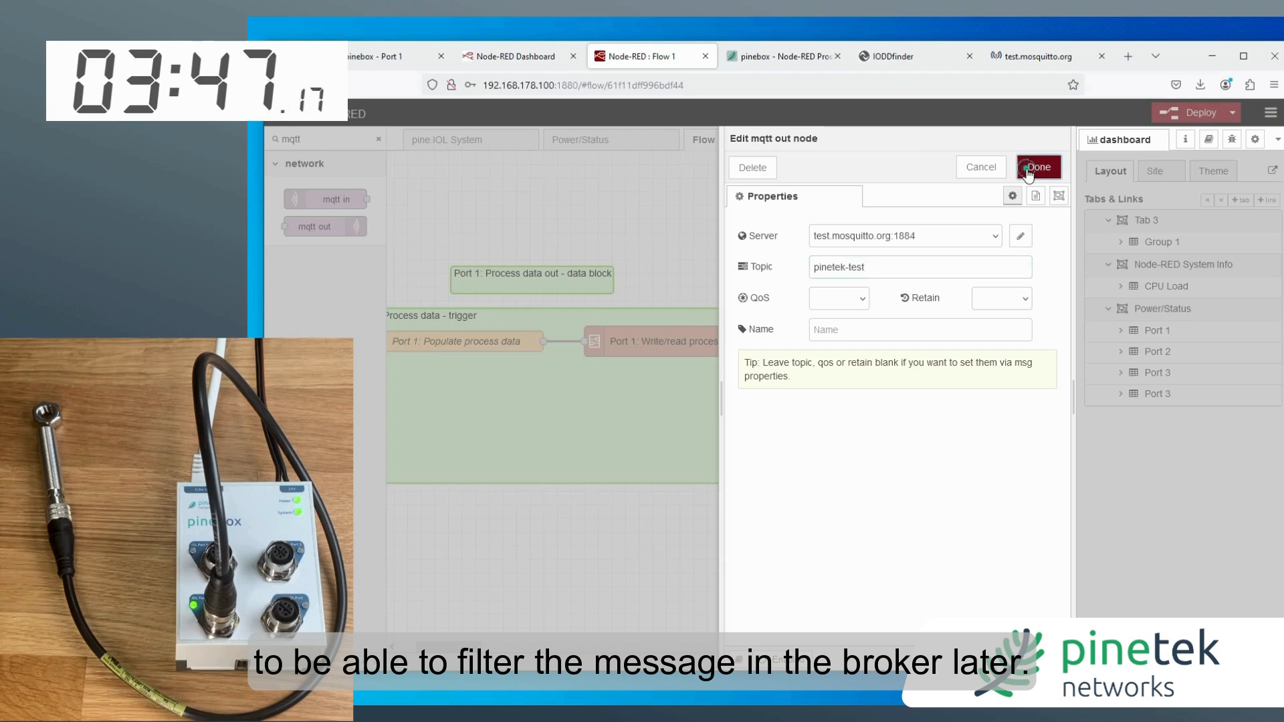
click(1188, 112)
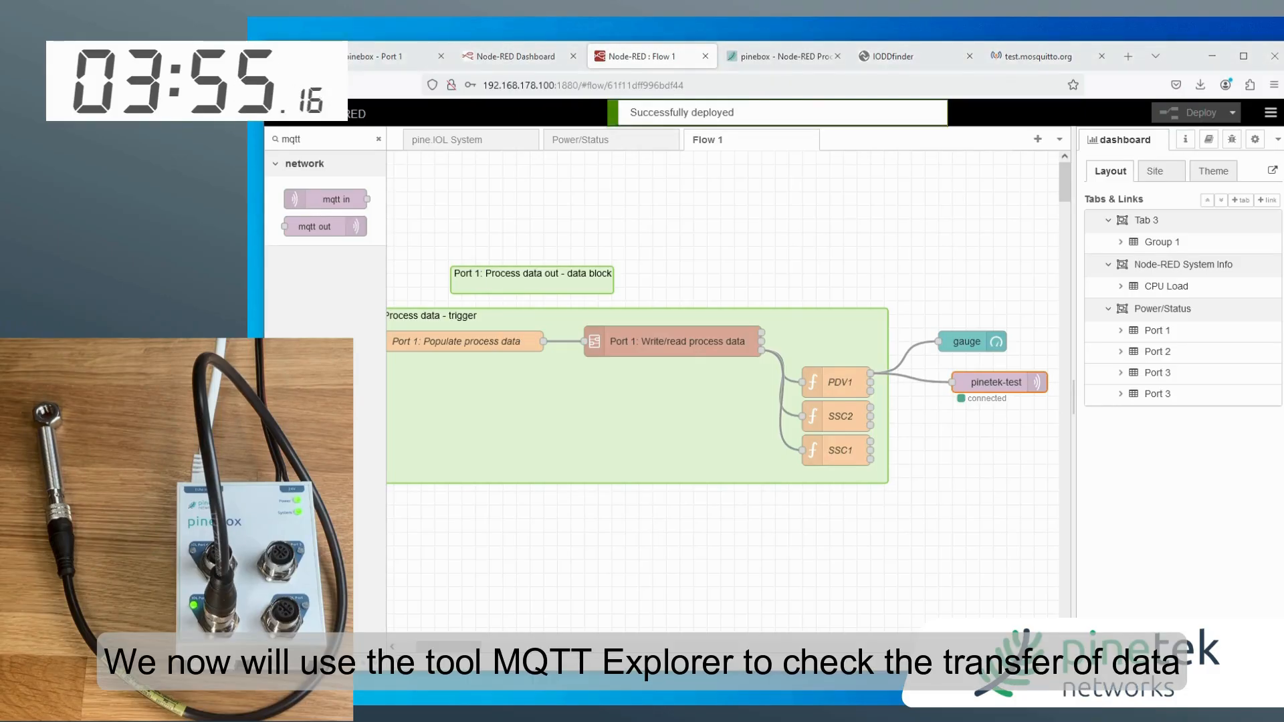
Step: Connect MQTT Explorer to the saved test.mosquitto.org broker, then filter for and select the pinetek-test topic
drag(802, 253, 878, 131)
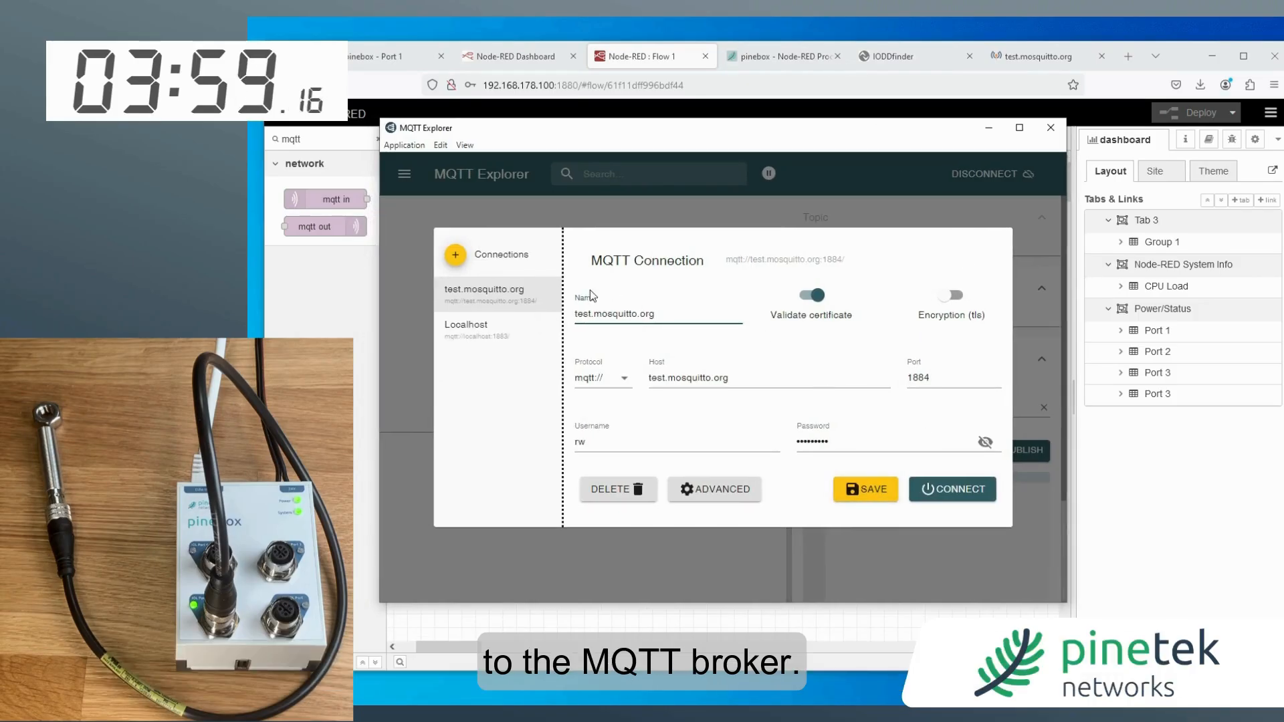
click(951, 492)
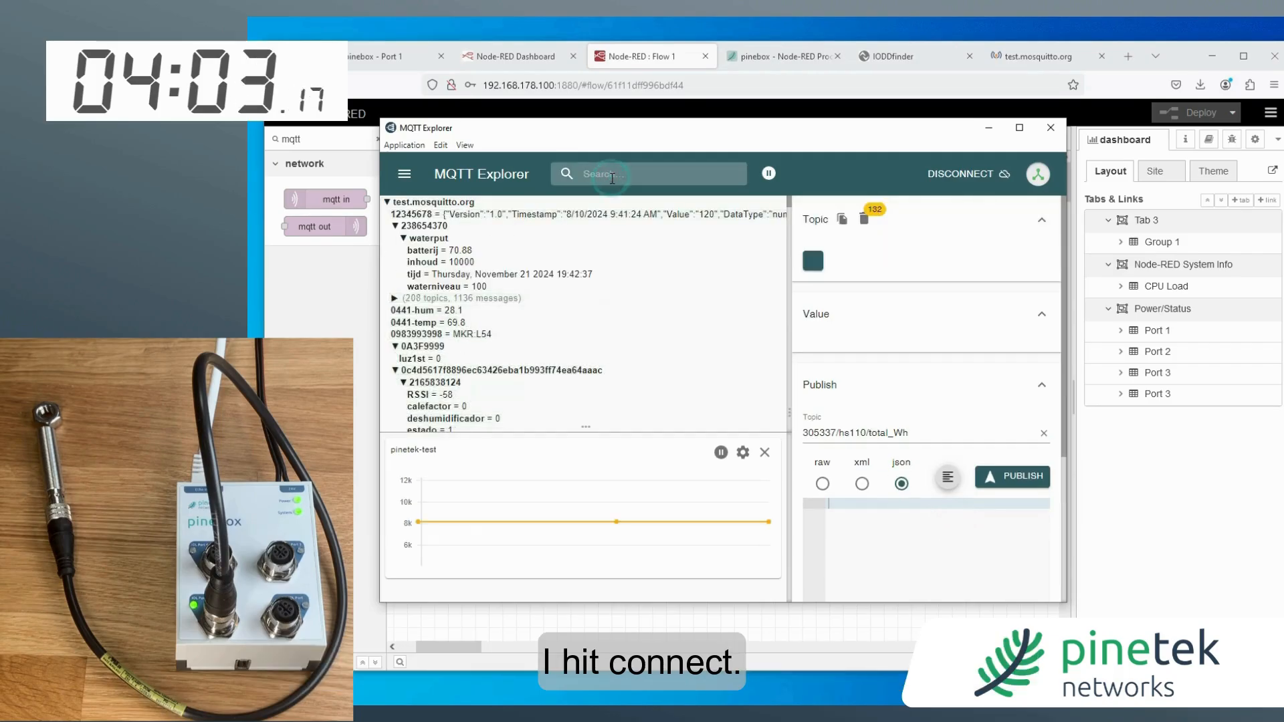
text(pi)
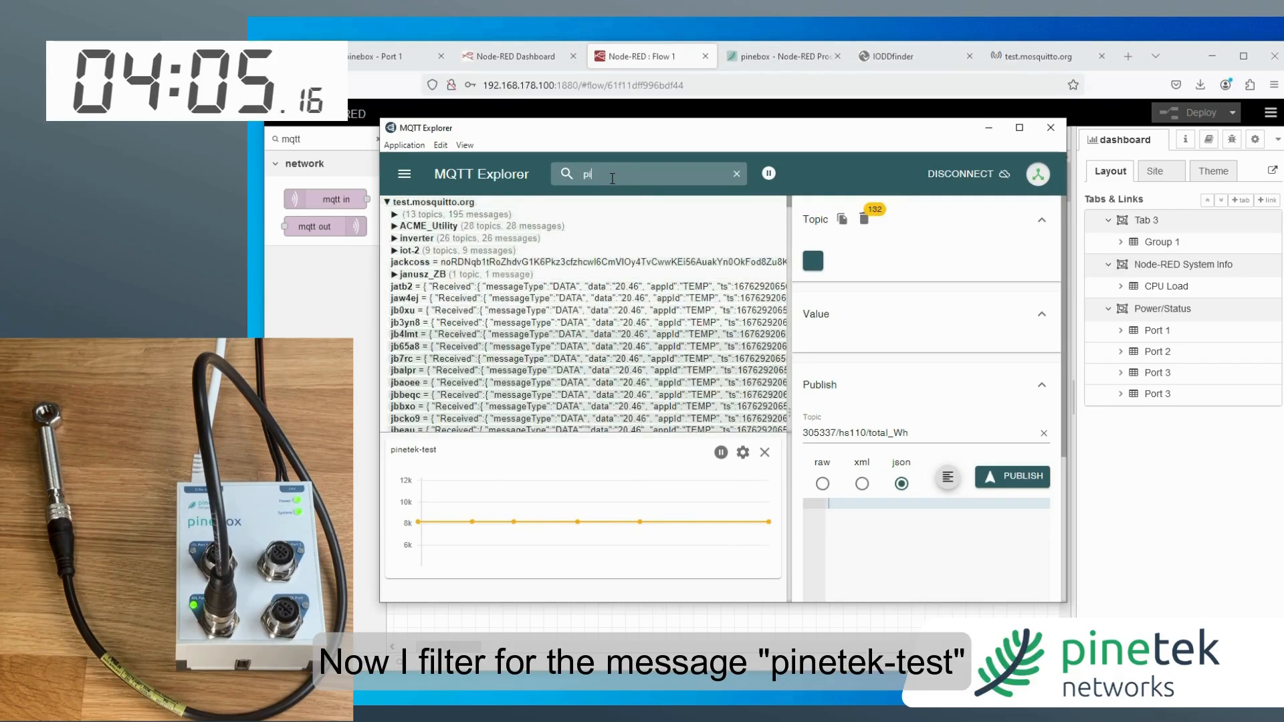
text(netek-test)
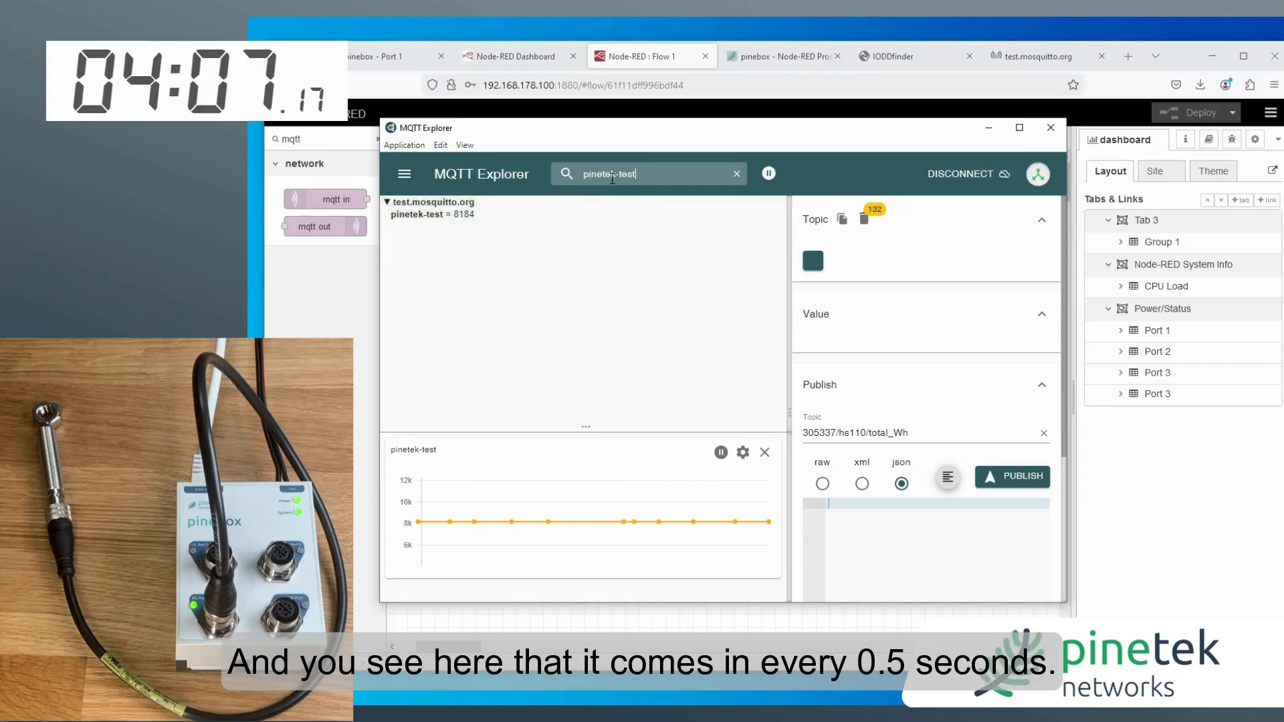
click(407, 216)
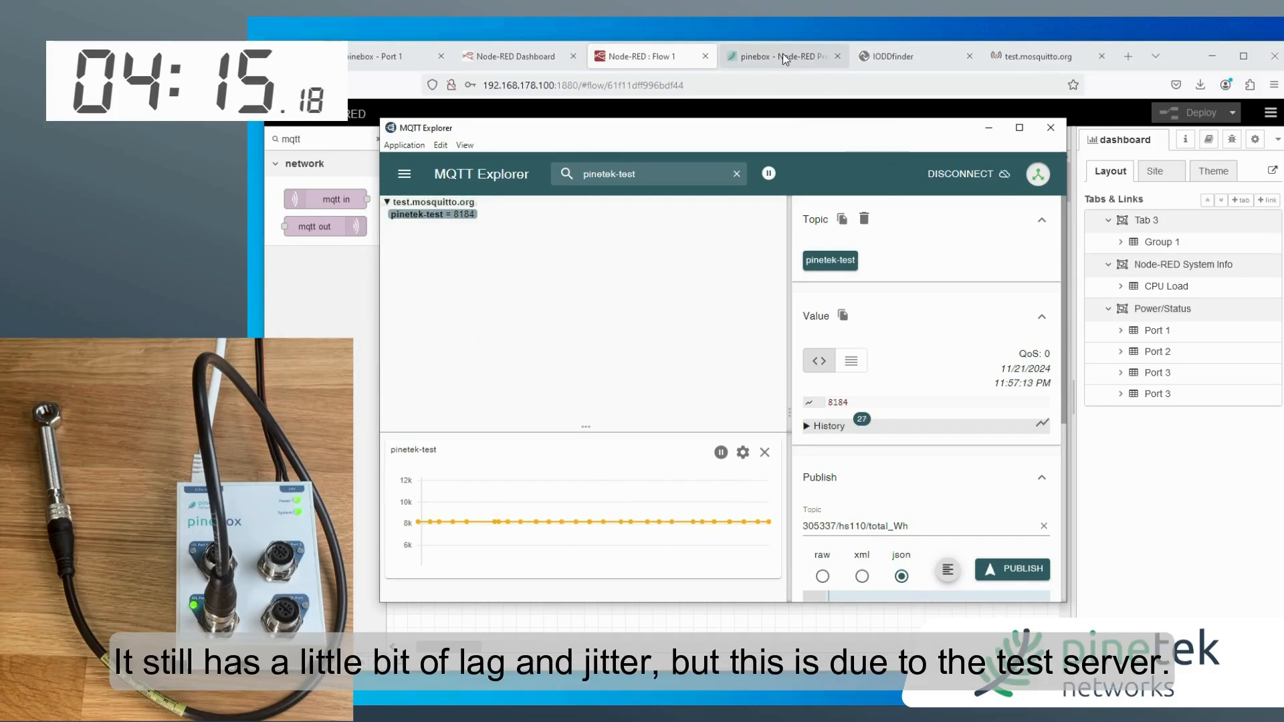
Step: Show the Node-RED Dashboard and arrange the browser and MQTT Explorer windows so the gauge and the topic chart are visible together
drag(768, 127, 1057, 121)
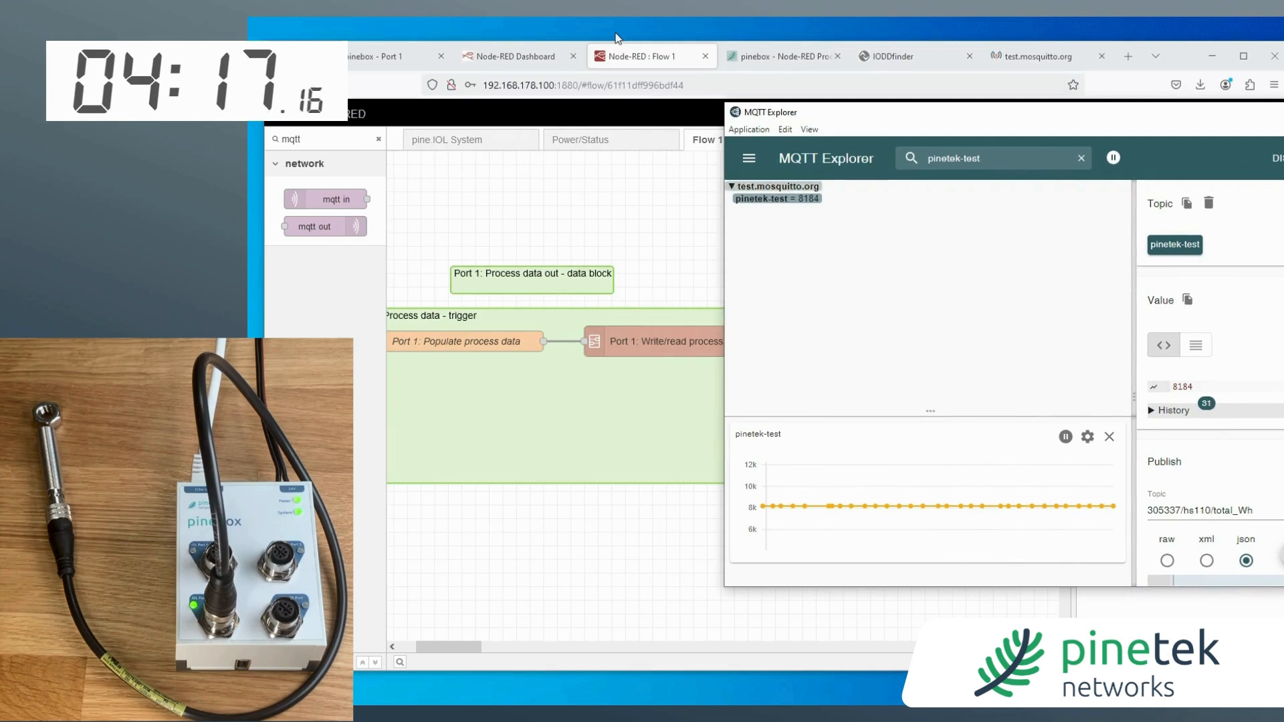
click(515, 56)
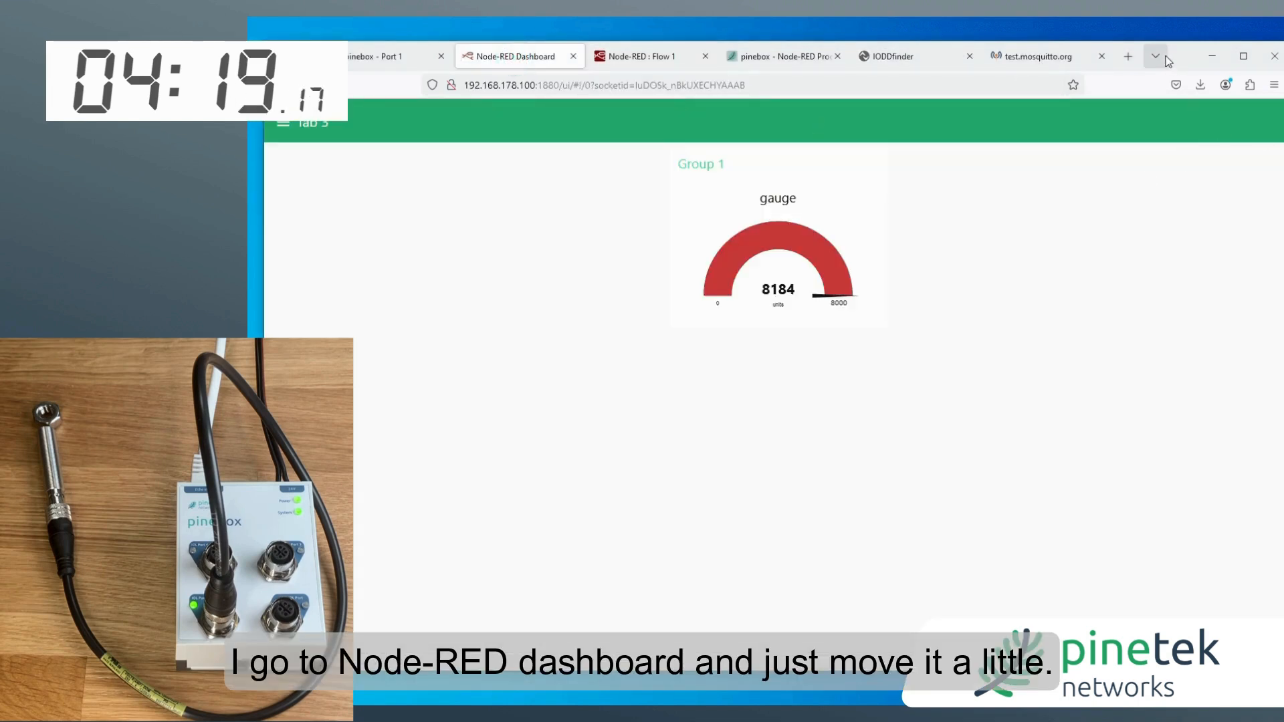
drag(1177, 66, 880, 137)
click(1161, 109)
drag(1161, 109, 1066, 126)
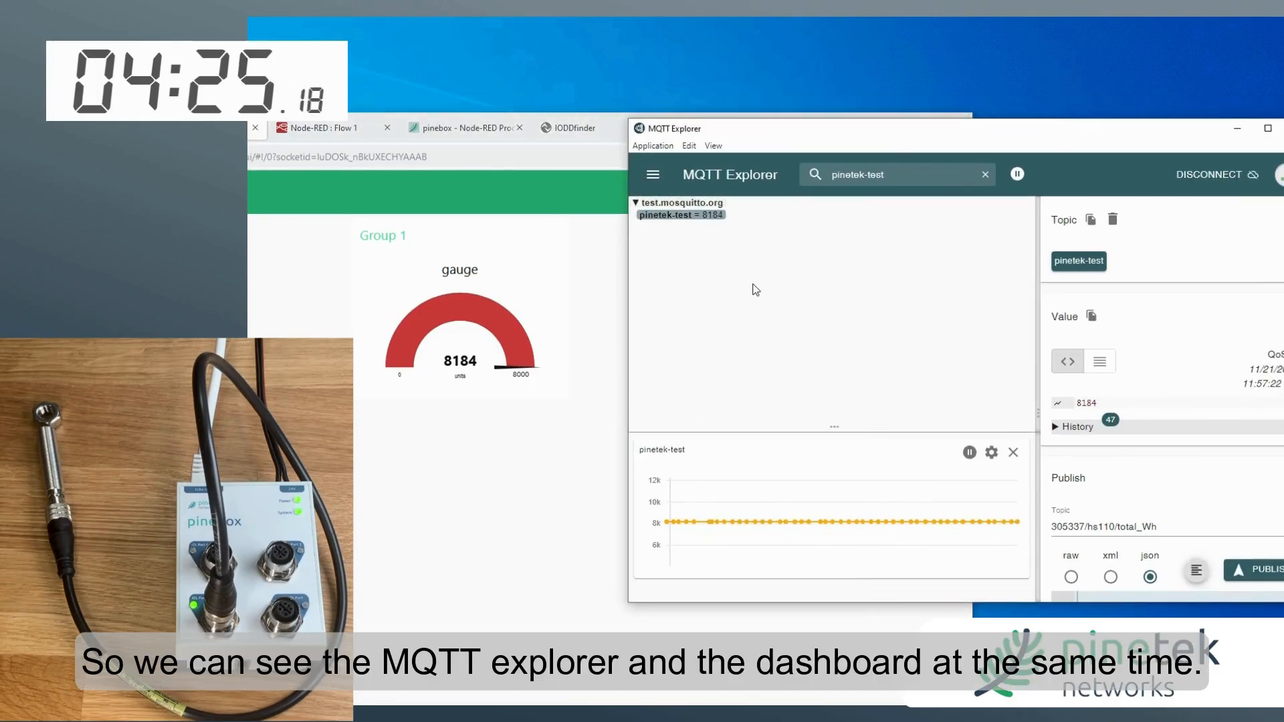